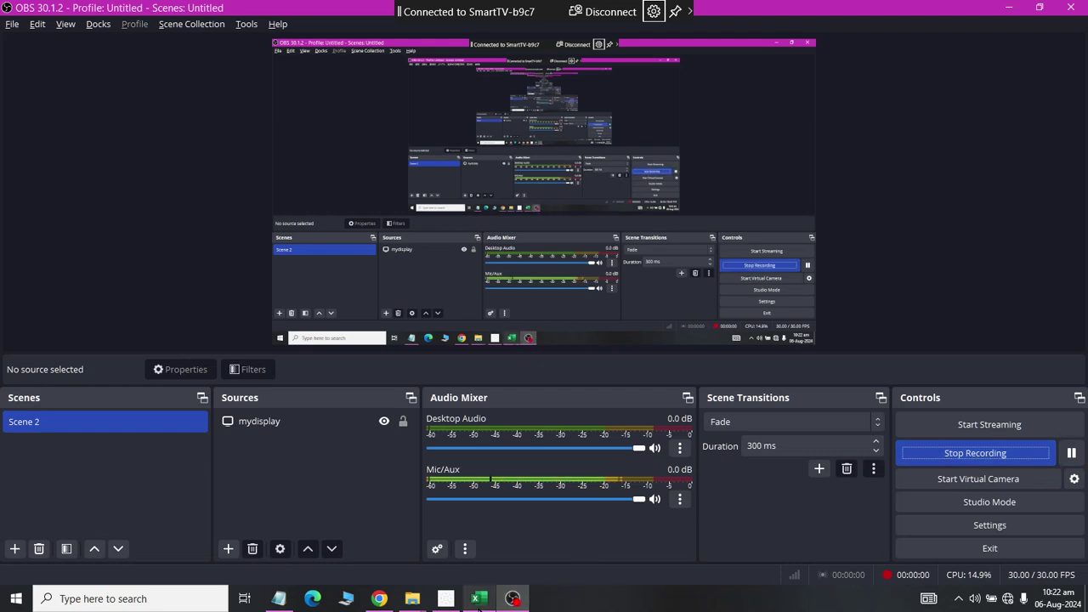
Step: Start recording and look over the Sales Progress item, month, salesman and price columns and the Item list
click(479, 599)
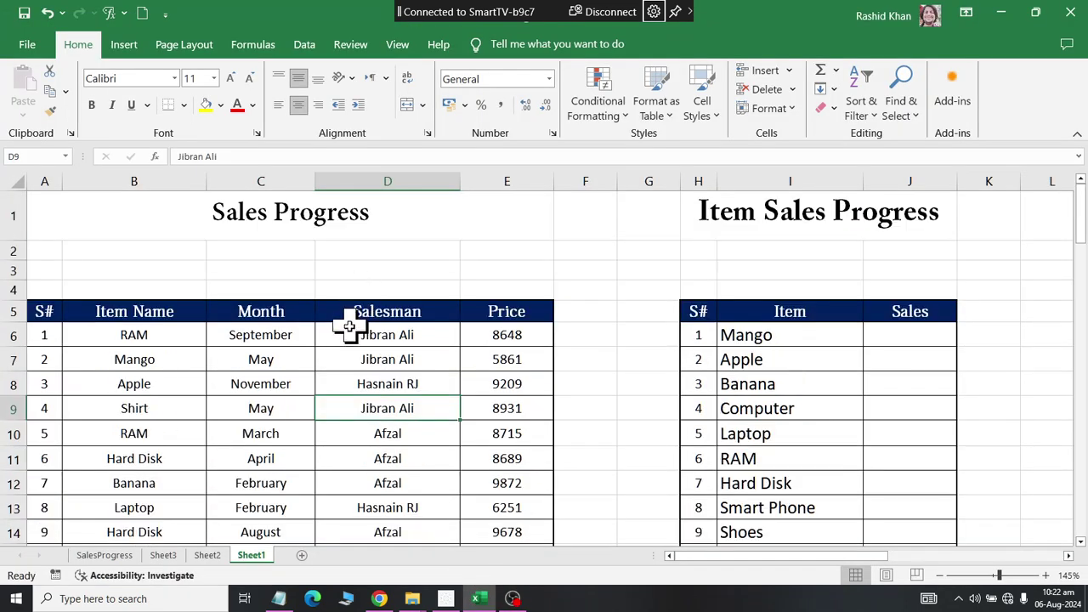
scroll(206, 368, up, 1)
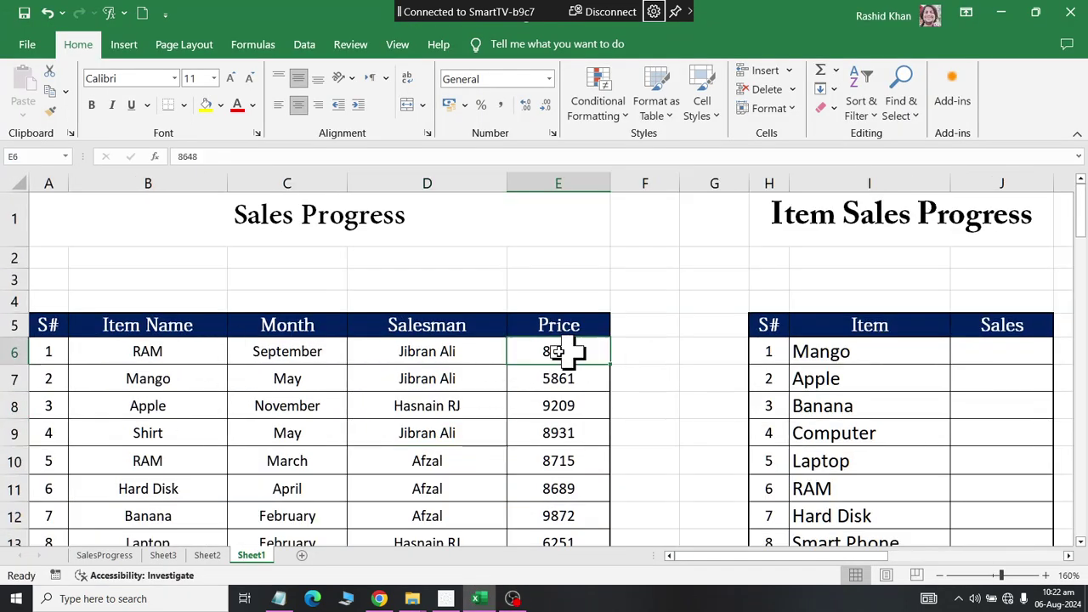
drag(561, 351, 11, 312)
click(283, 407)
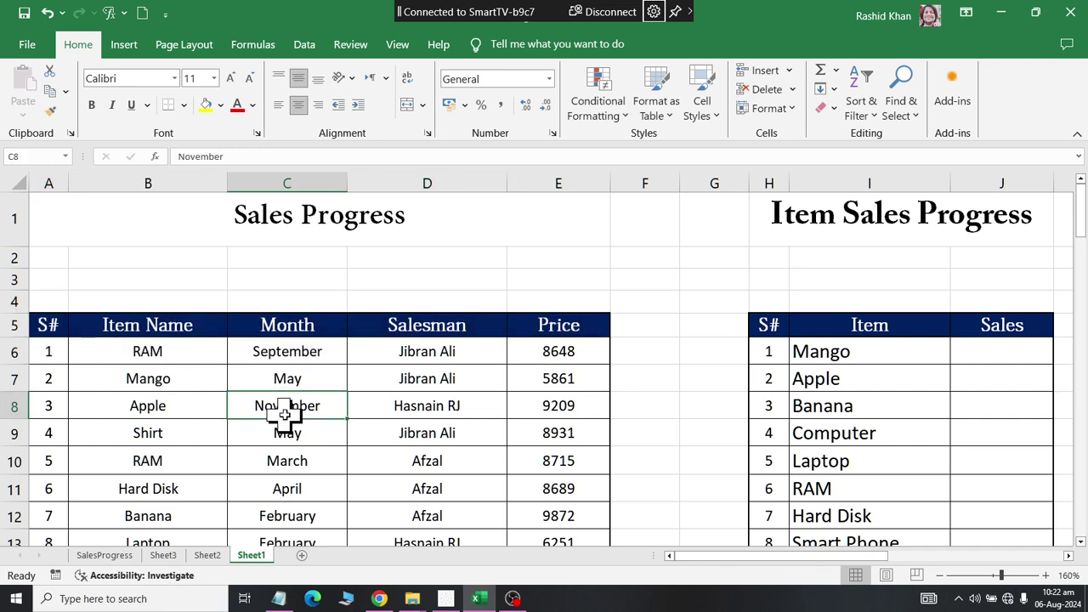
drag(150, 357, 151, 485)
drag(314, 364, 306, 508)
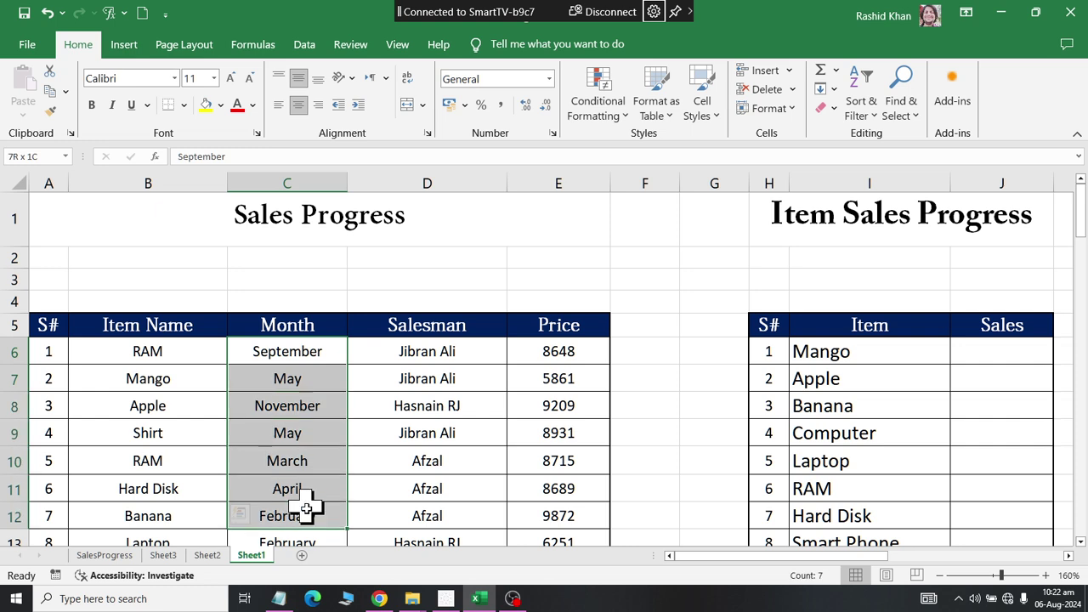
drag(421, 351, 424, 489)
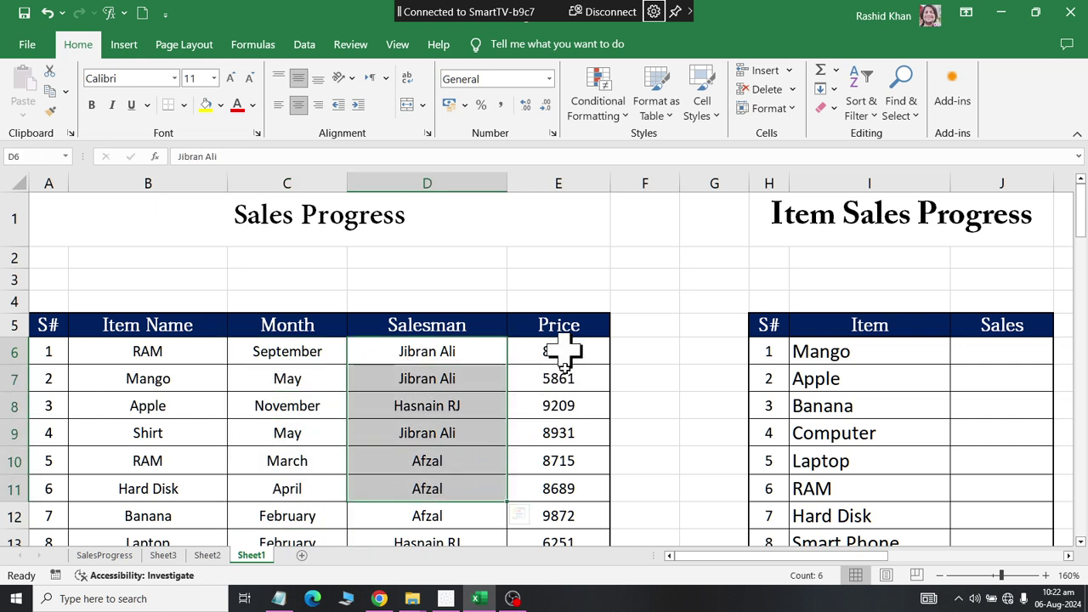
drag(564, 351, 549, 454)
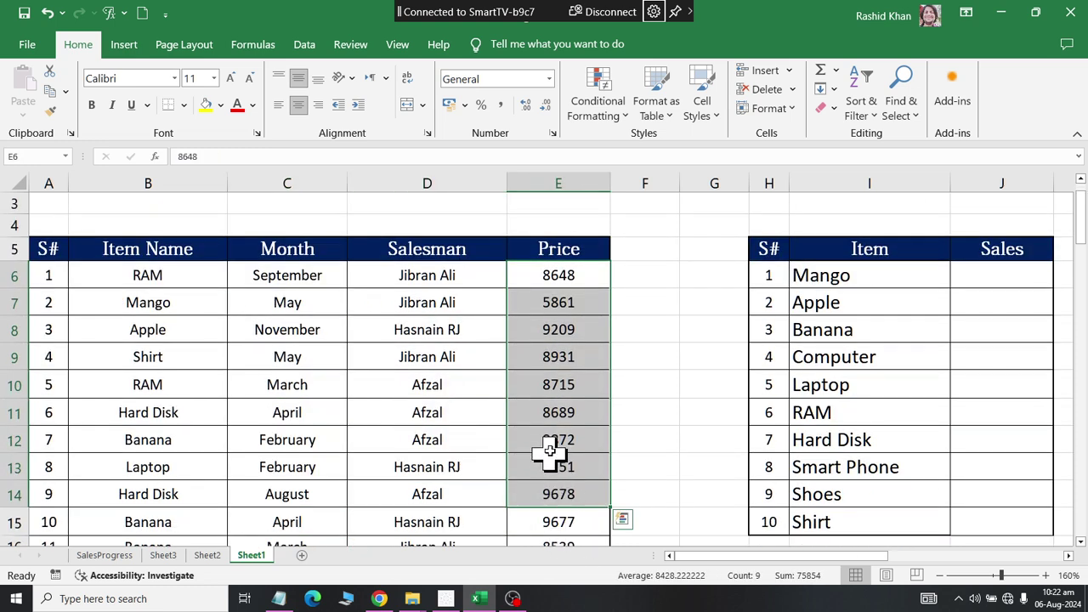
drag(149, 280, 161, 495)
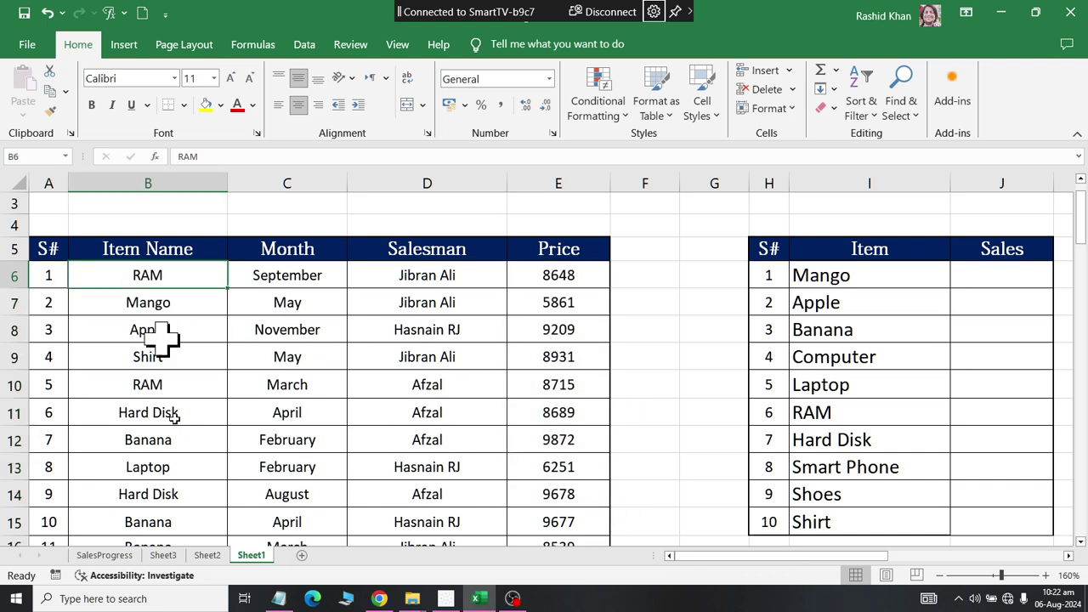
drag(850, 276, 860, 514)
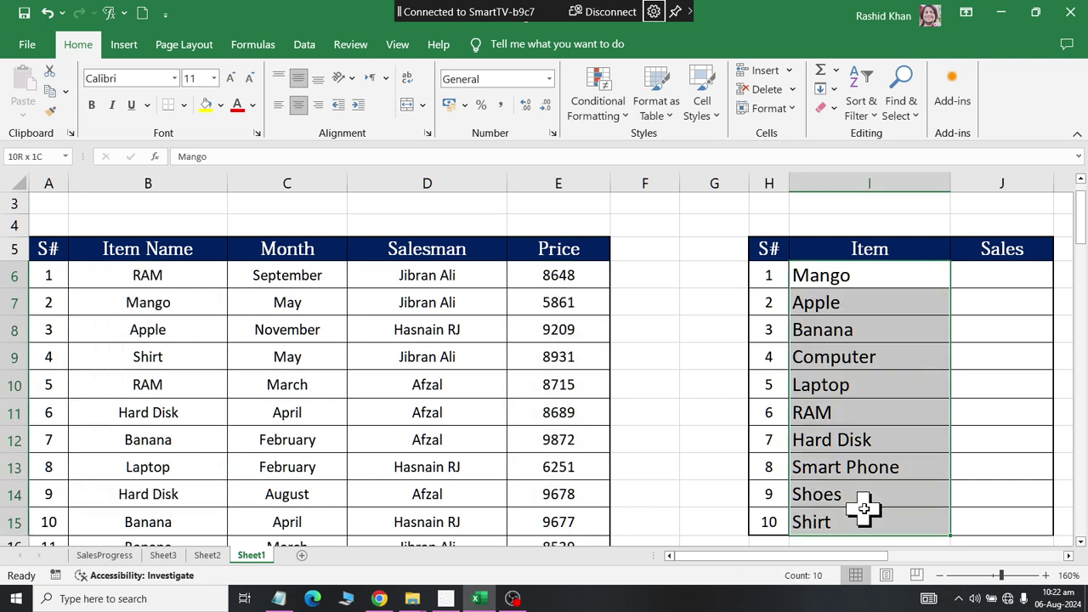
click(821, 284)
click(162, 302)
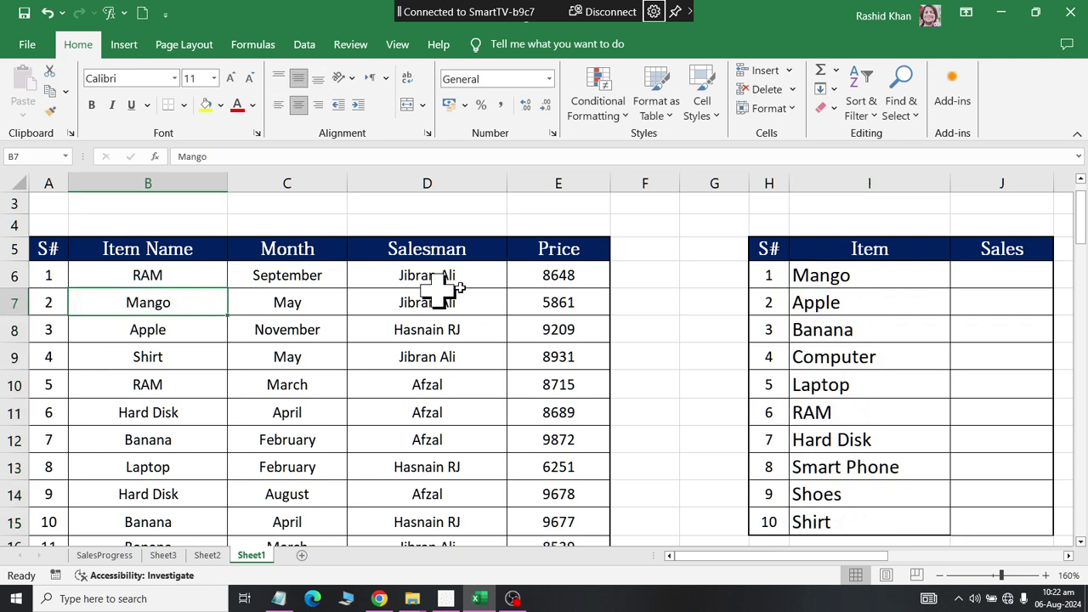
click(565, 301)
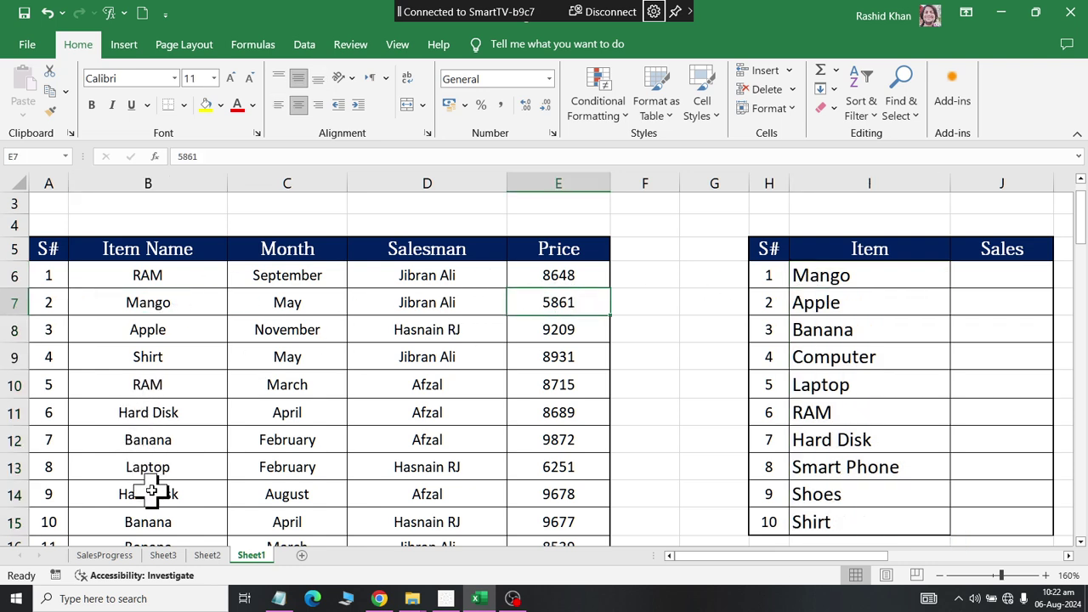
Step: Scroll to the last sales record, Mango at 7749 in row 42
scroll(151, 489, down, 2)
scroll(160, 495, down, 2)
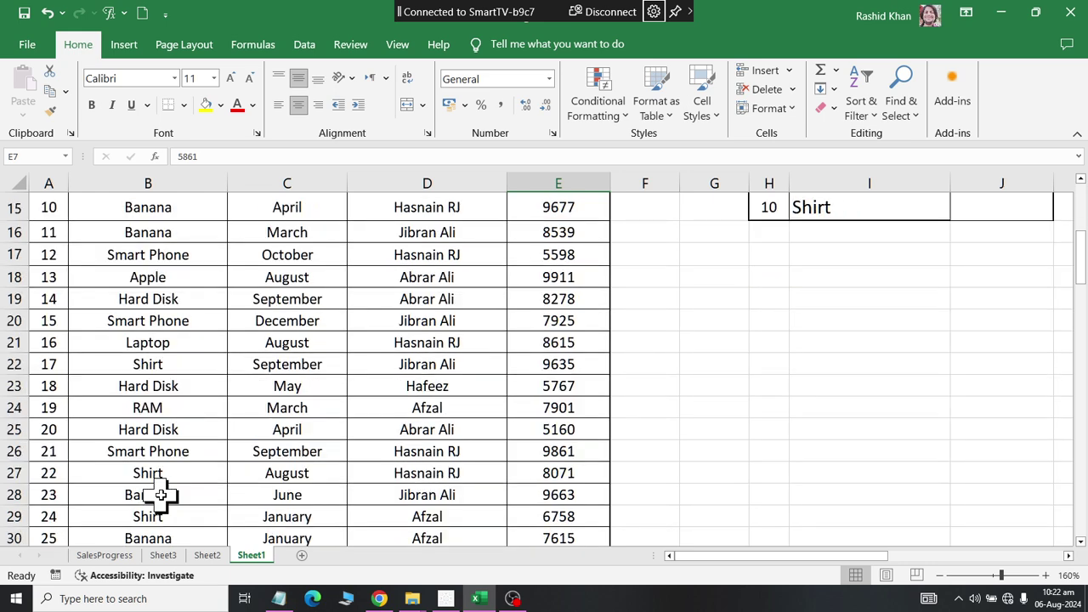
scroll(161, 493, down, 1)
scroll(166, 489, down, 1)
scroll(180, 487, down, 2)
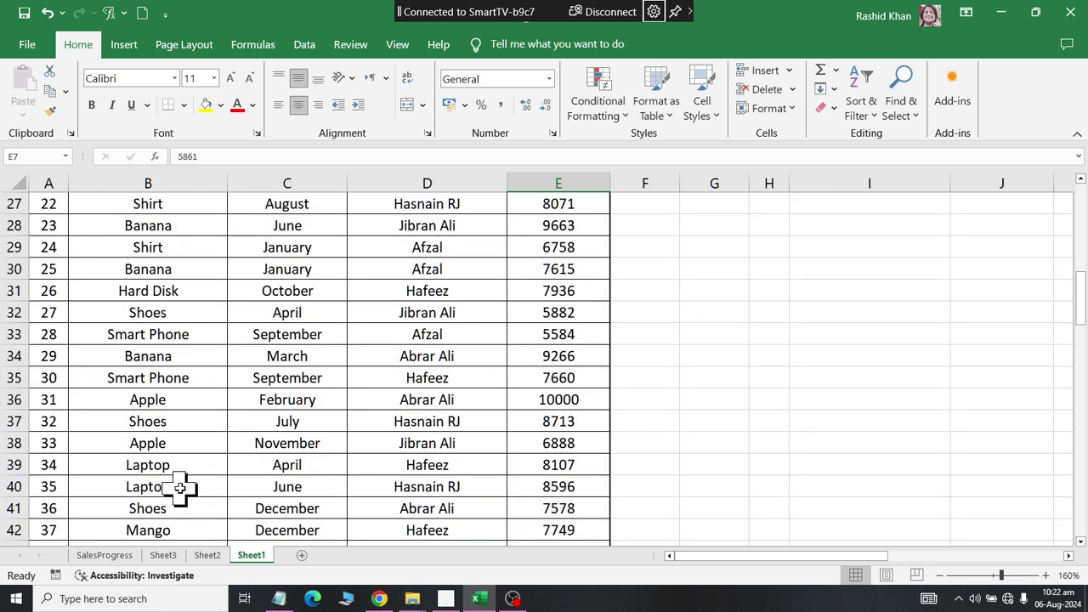
click(173, 528)
click(542, 527)
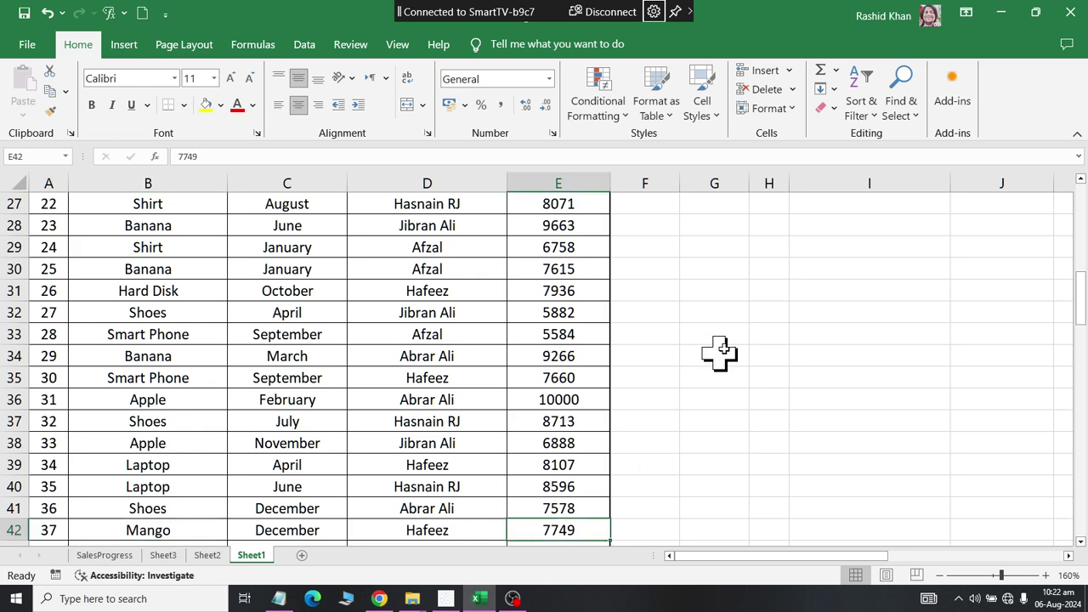
scroll(719, 354, up, 9)
Step: Check the empty Sales cells in the Item and Months summary tables
click(1004, 355)
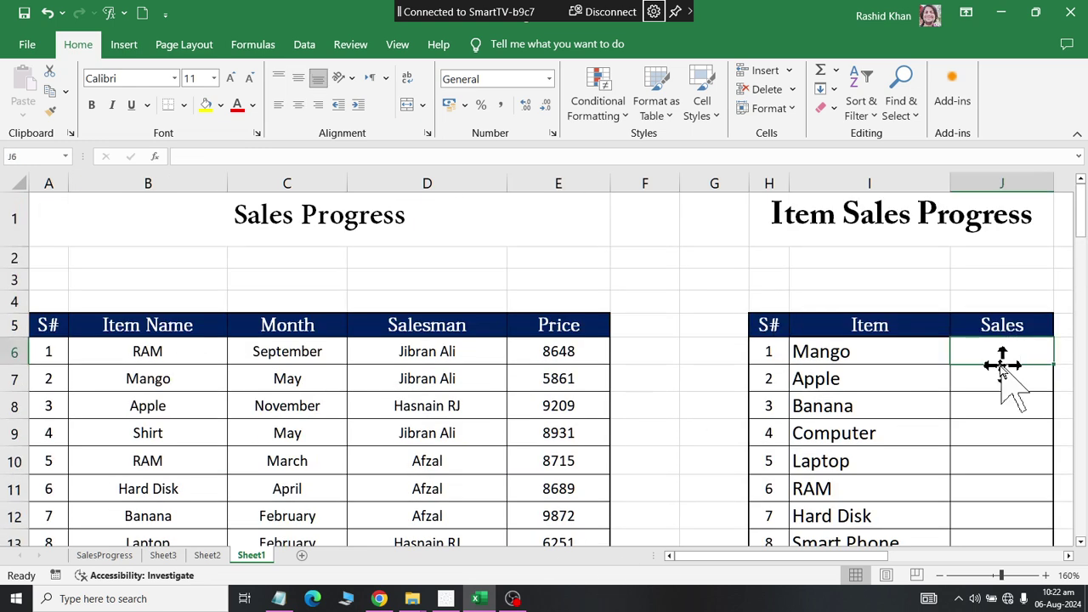
click(985, 384)
click(994, 411)
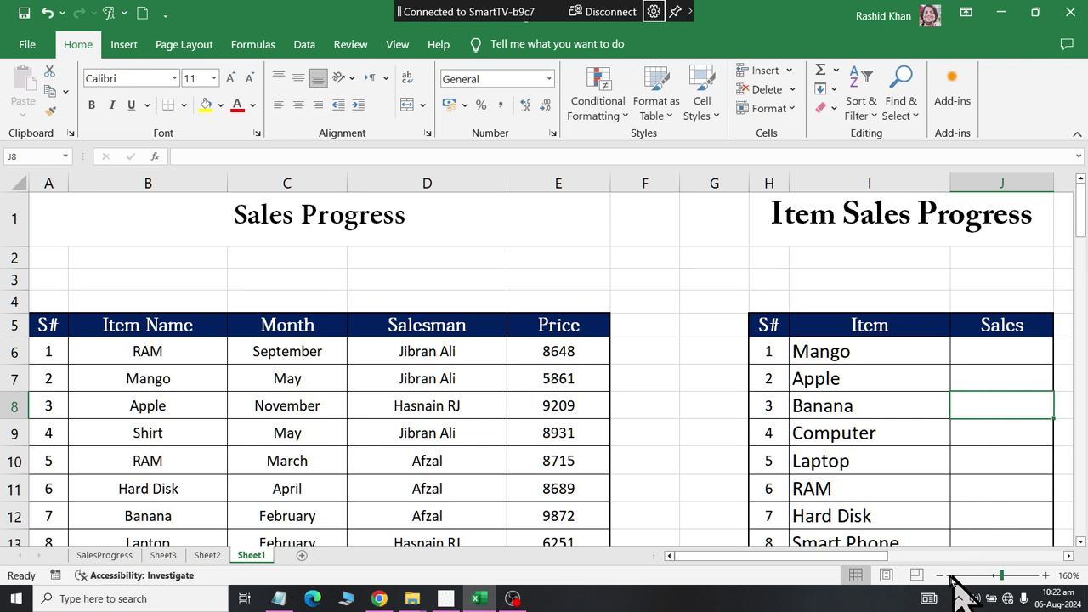
drag(861, 556, 1001, 556)
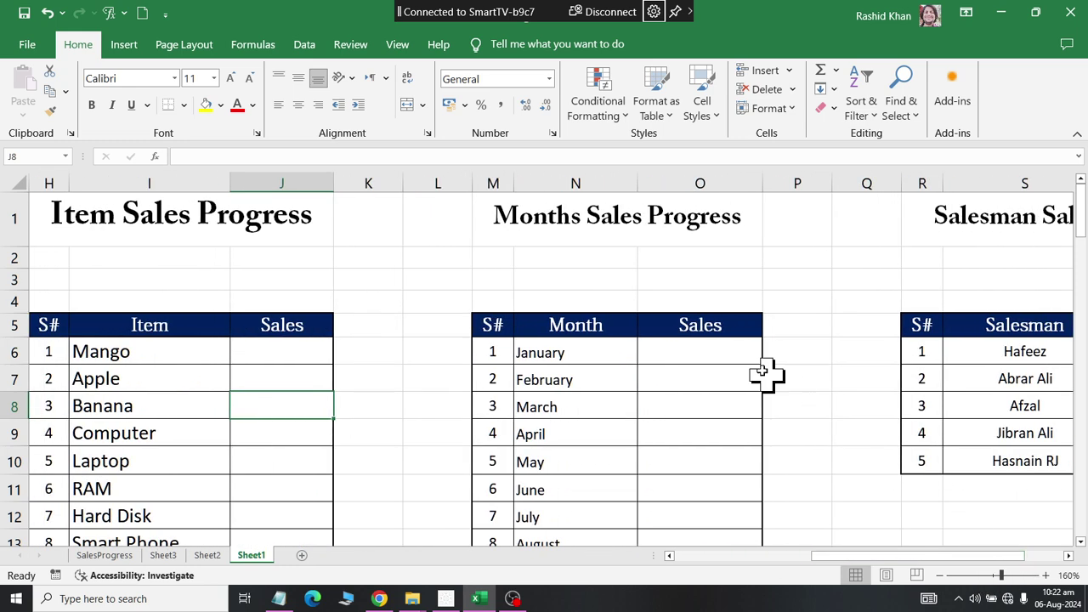
click(729, 355)
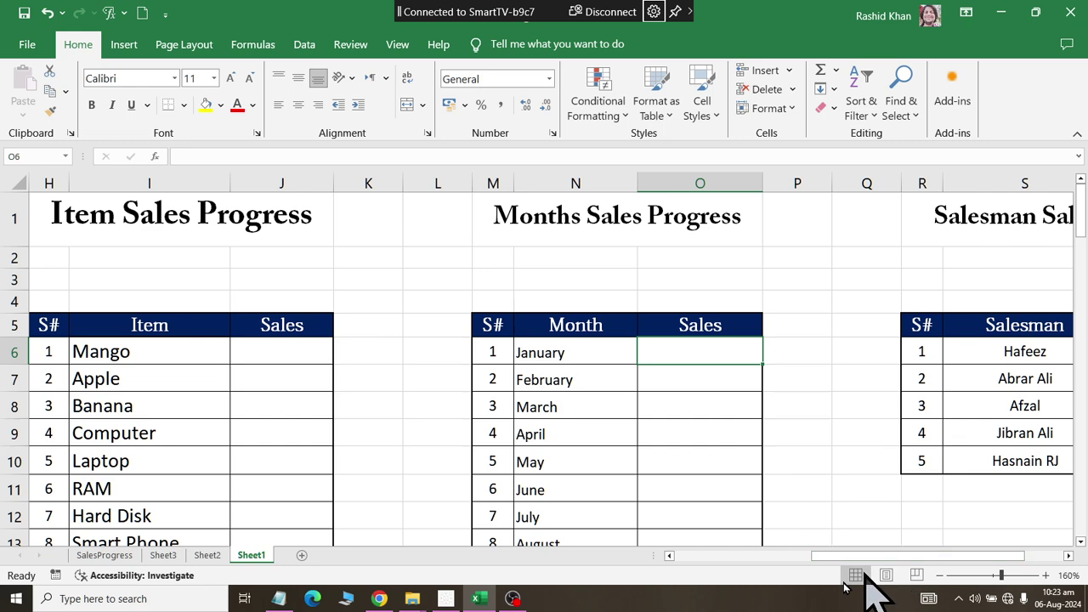
click(752, 556)
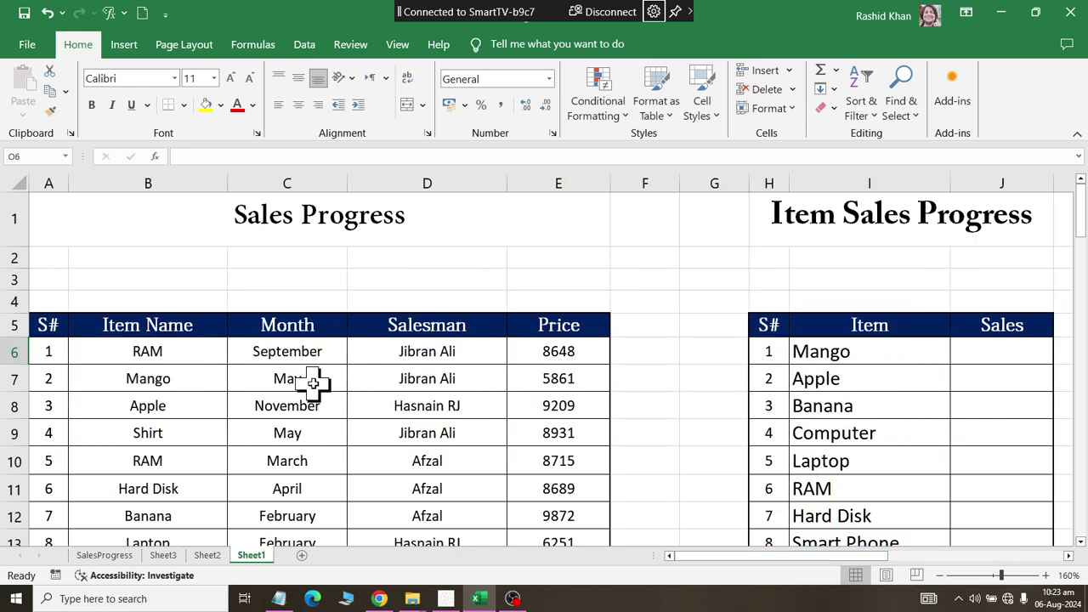
Step: Review the sales records further down, such as January at 7615 in row 30
scroll(313, 385, down, 2)
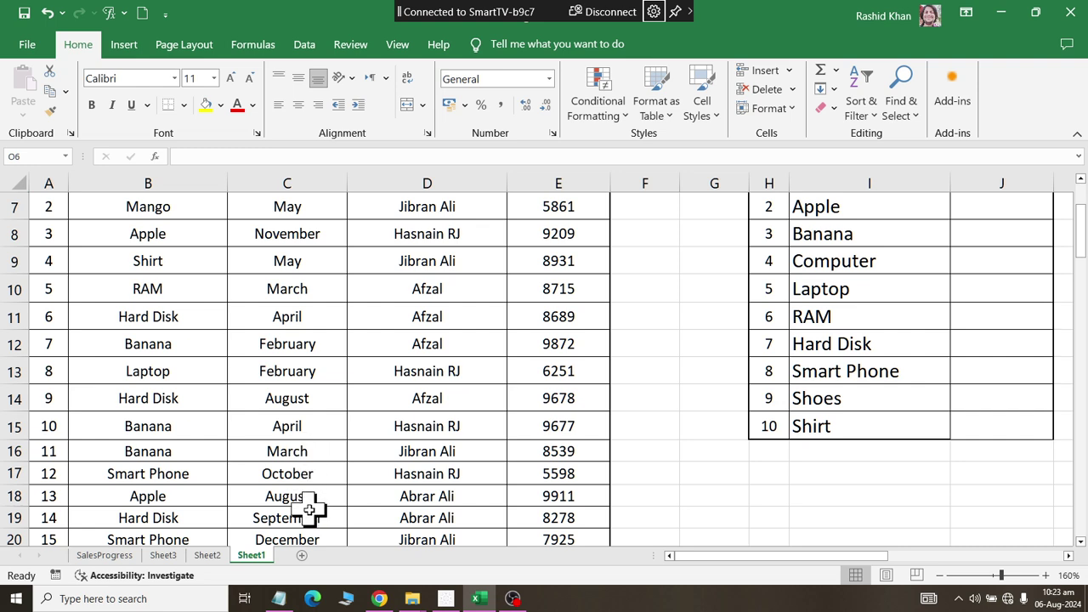
scroll(308, 510, down, 1)
scroll(306, 508, down, 4)
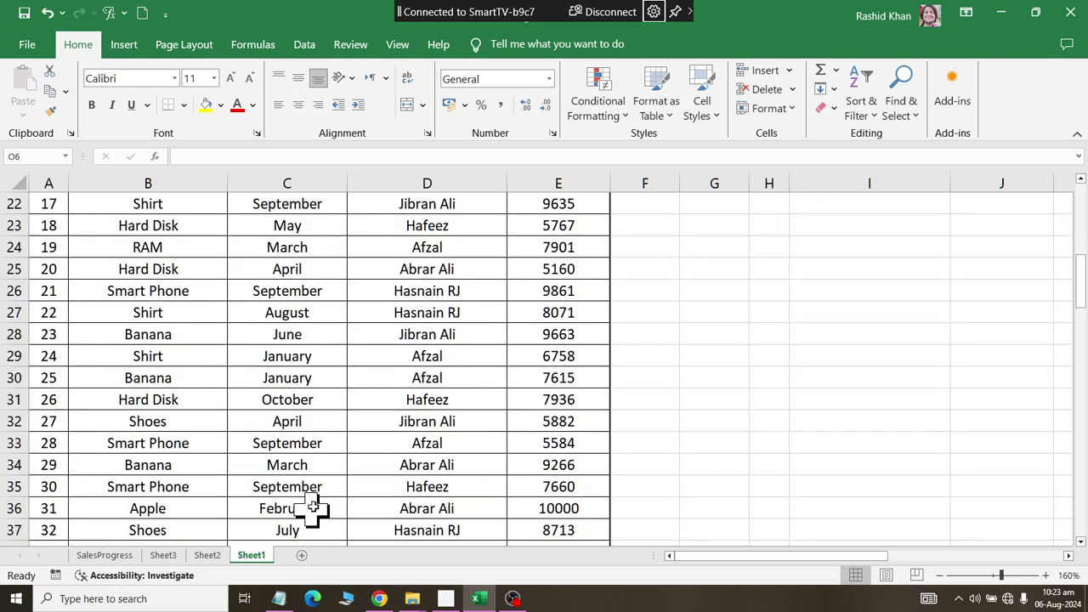
click(311, 377)
click(553, 382)
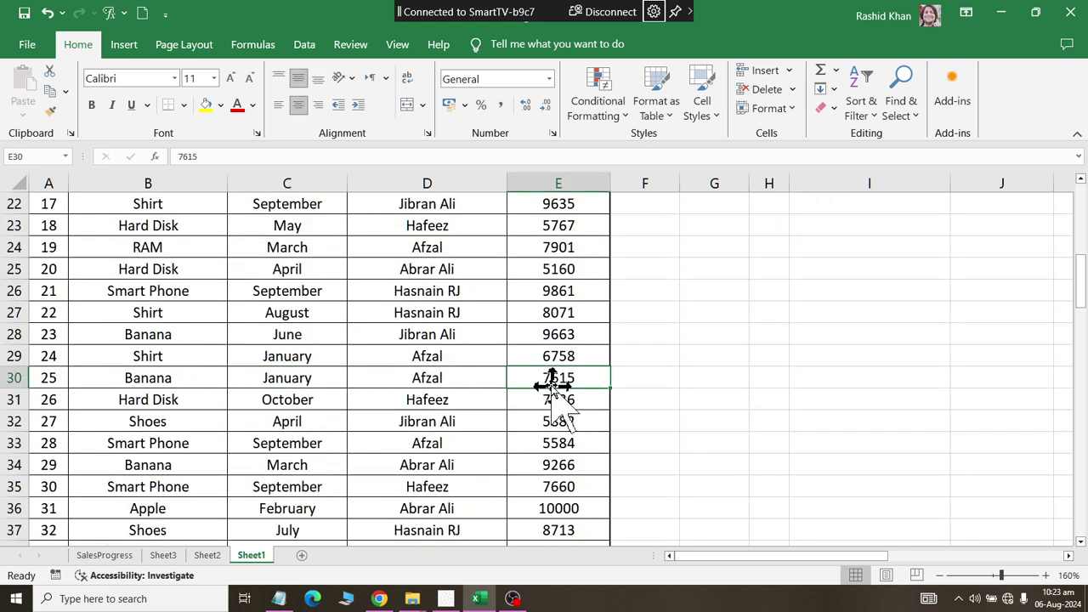
drag(777, 557, 977, 567)
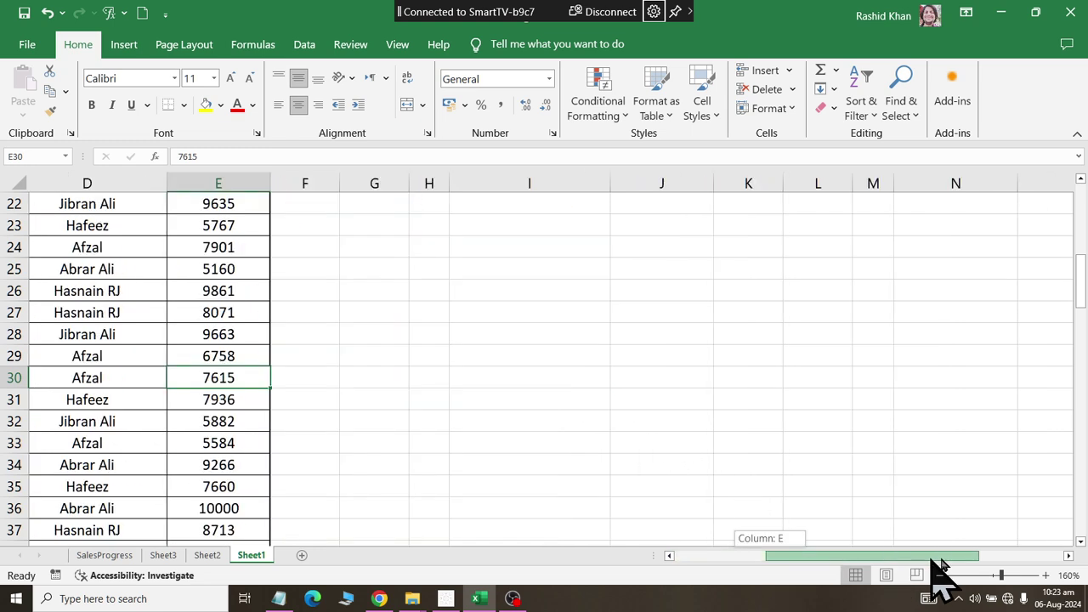
scroll(759, 445, up, 5)
scroll(765, 369, up, 2)
Step: Check the empty Sales cells of the Months and Salesman summary tables
click(487, 356)
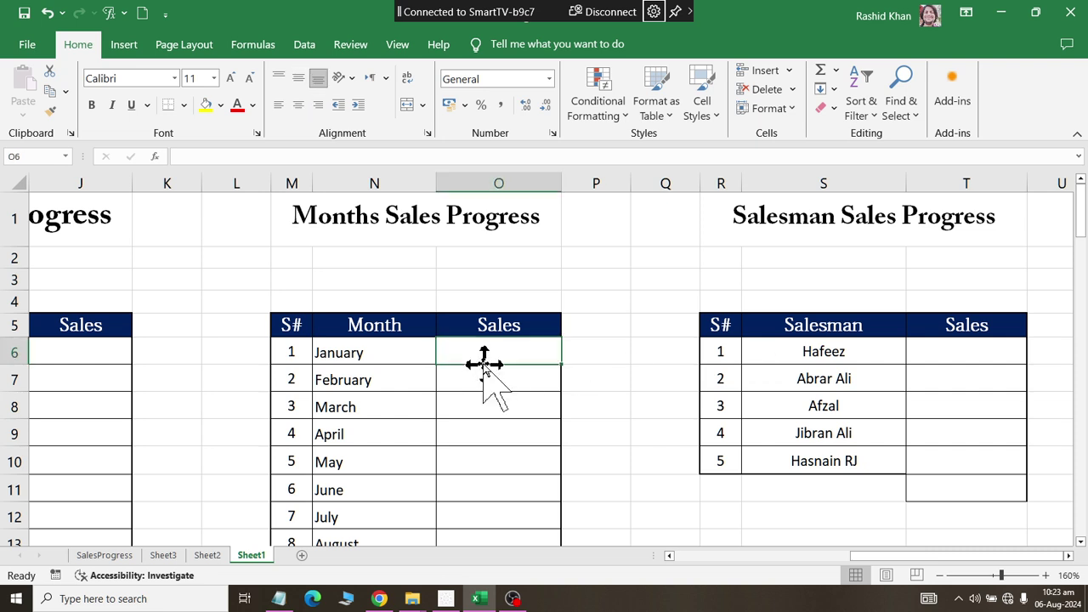
click(506, 391)
click(514, 404)
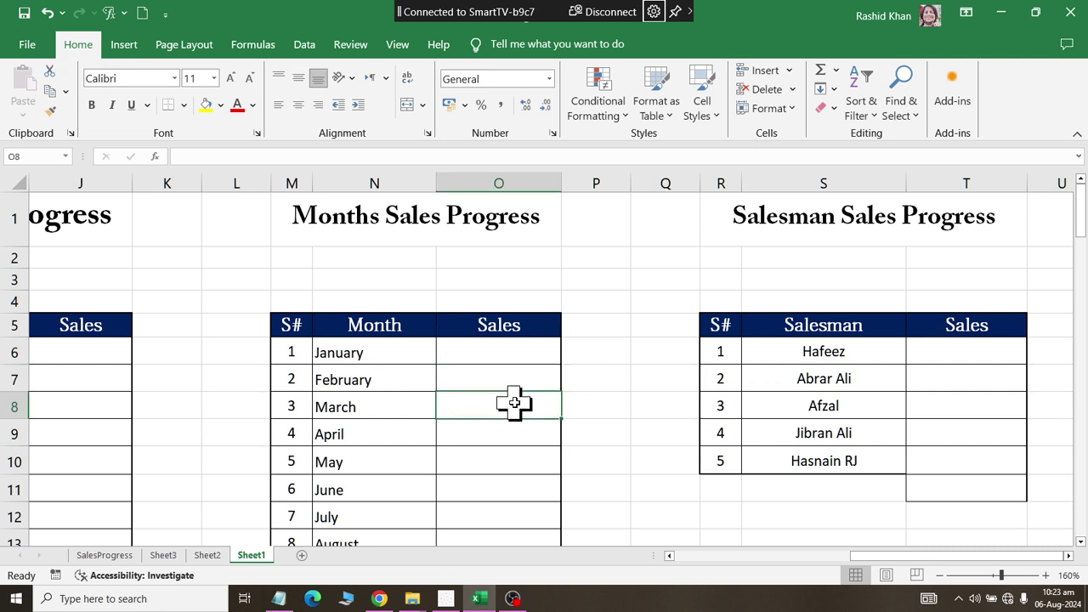
click(878, 355)
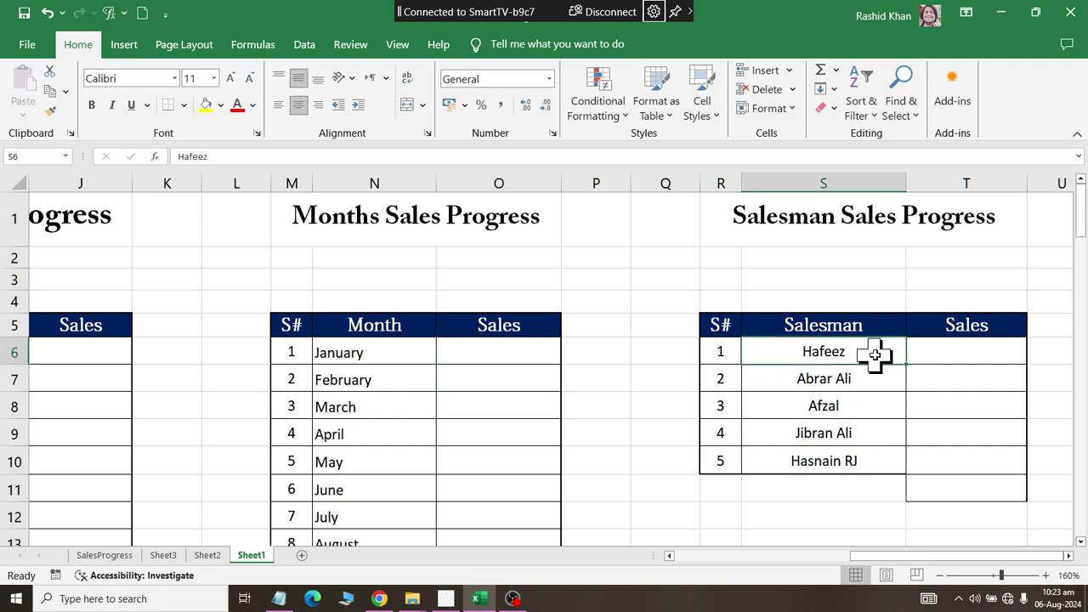
click(863, 406)
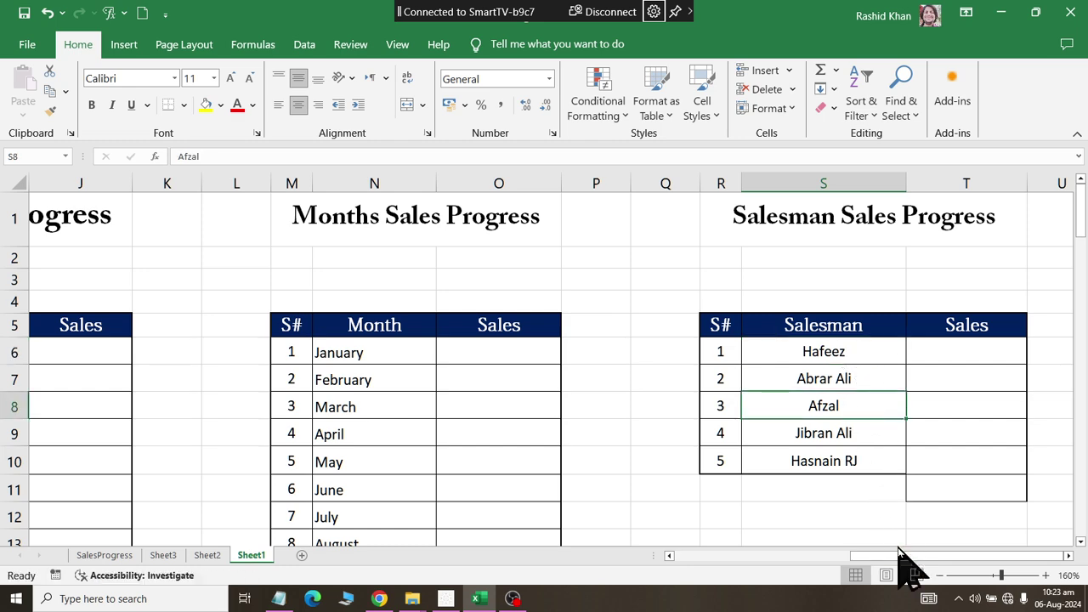
drag(904, 559, 668, 559)
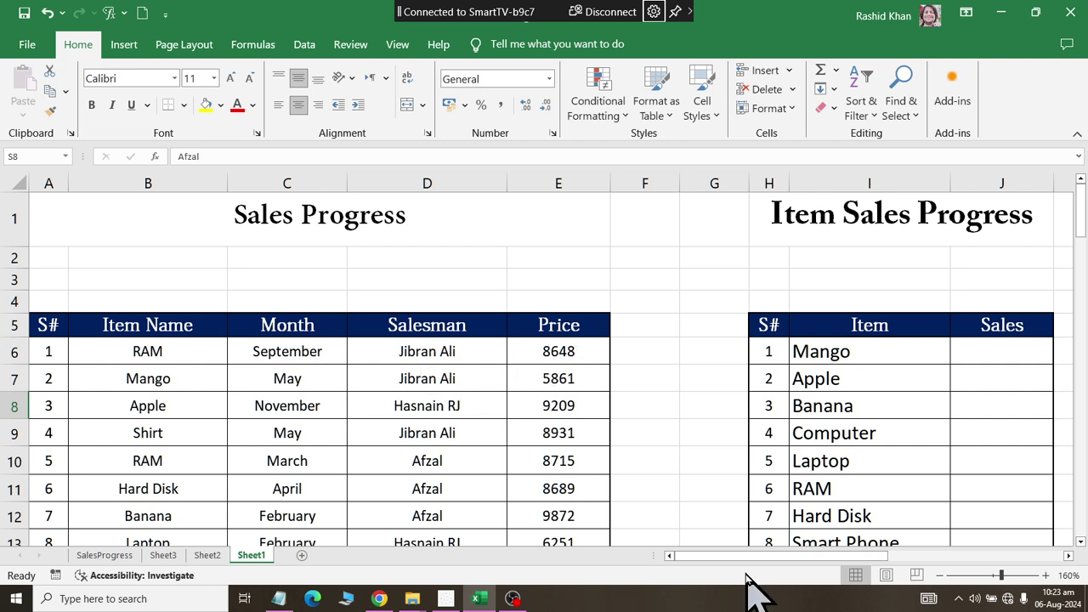
mouse_move(754, 557)
mouse_down()
mouse_move(930, 559)
mouse_move(705, 558)
mouse_up()
click(961, 378)
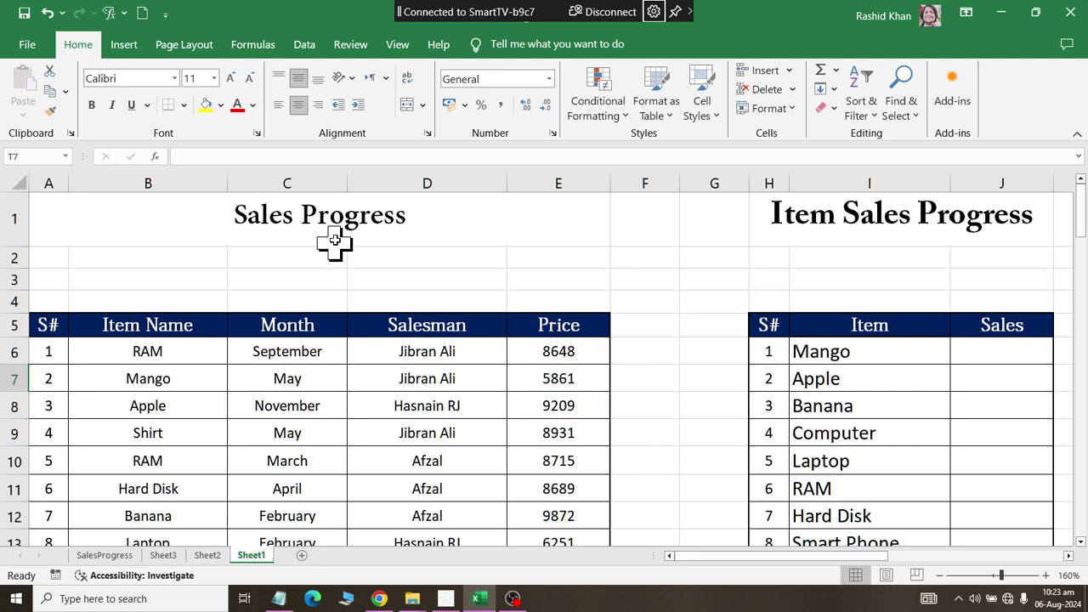
Step: Select records B6:E12, the column I Item list, then the Sales Progress title
mouse_move(133, 350)
mouse_down()
mouse_move(556, 531)
mouse_move(646, 475)
mouse_up()
drag(867, 234, 871, 260)
drag(876, 312, 875, 495)
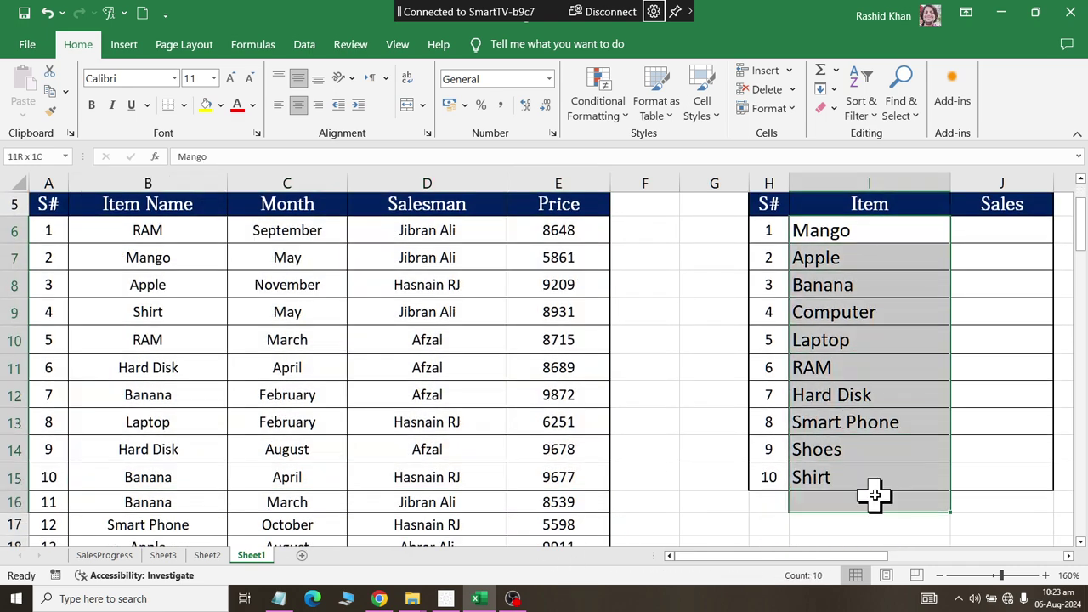
scroll(574, 427, up, 2)
click(243, 359)
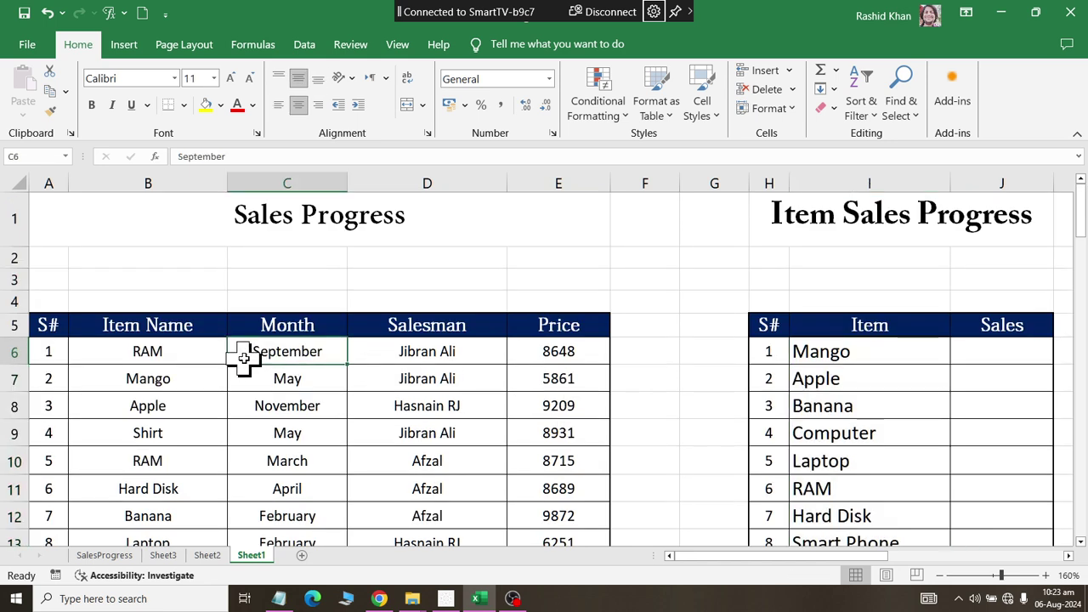
click(216, 215)
click(252, 45)
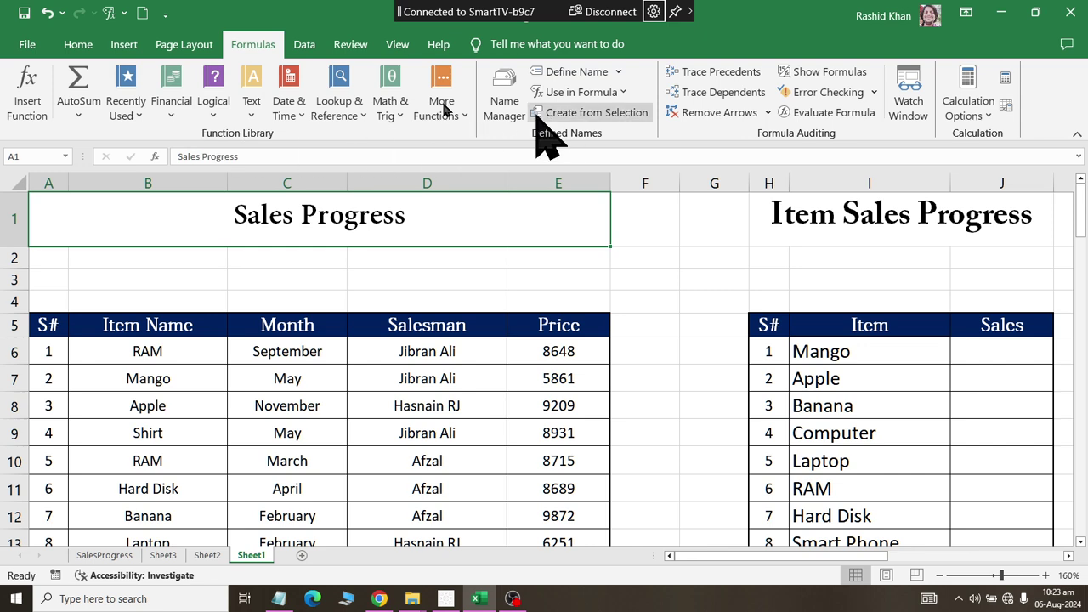
Step: Unmerge the Sales Progress title across A1:E1
click(81, 44)
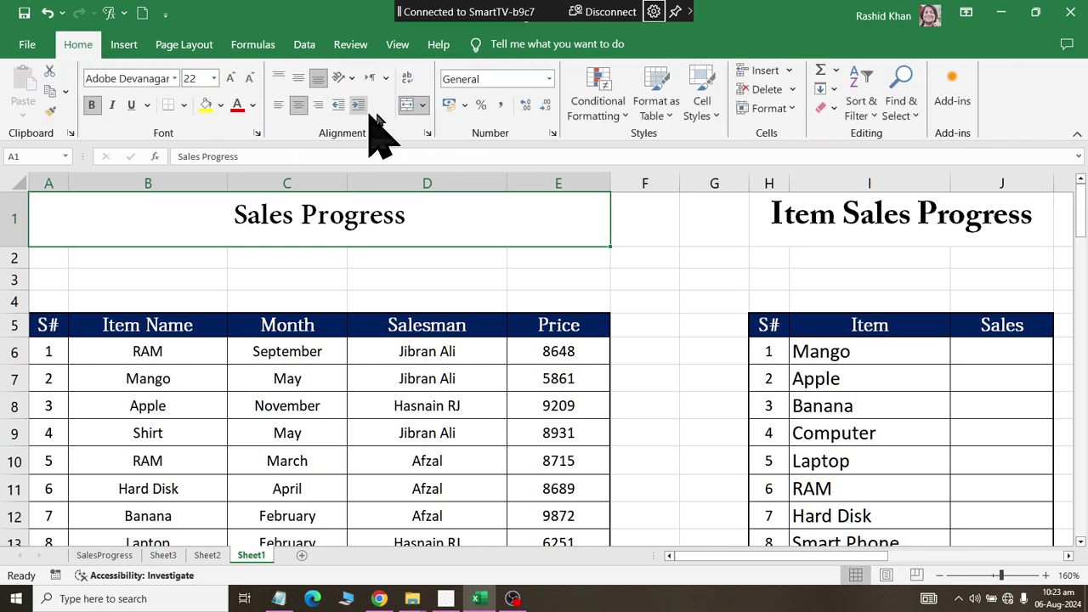
click(399, 111)
click(353, 348)
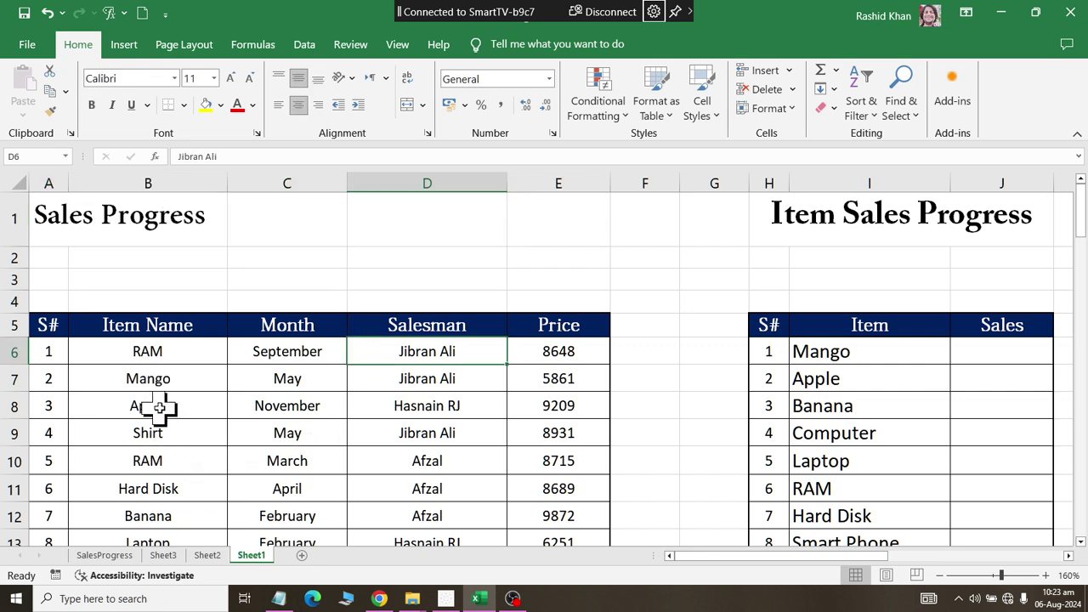
Step: Define the names qitemname for column B and qmonth for column C
click(137, 174)
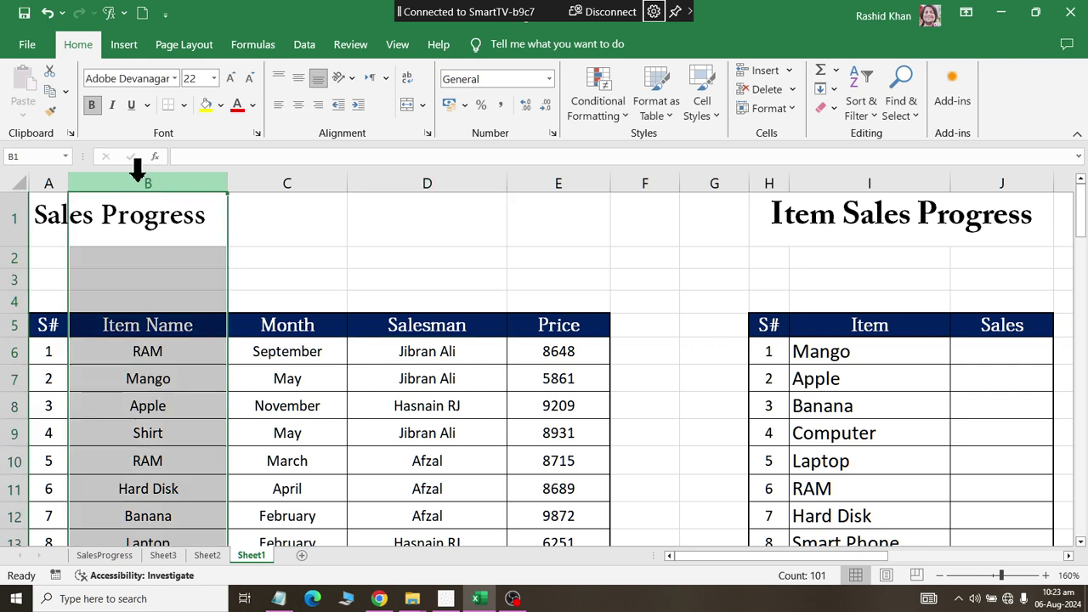
click(253, 47)
click(578, 73)
text(qitemname)
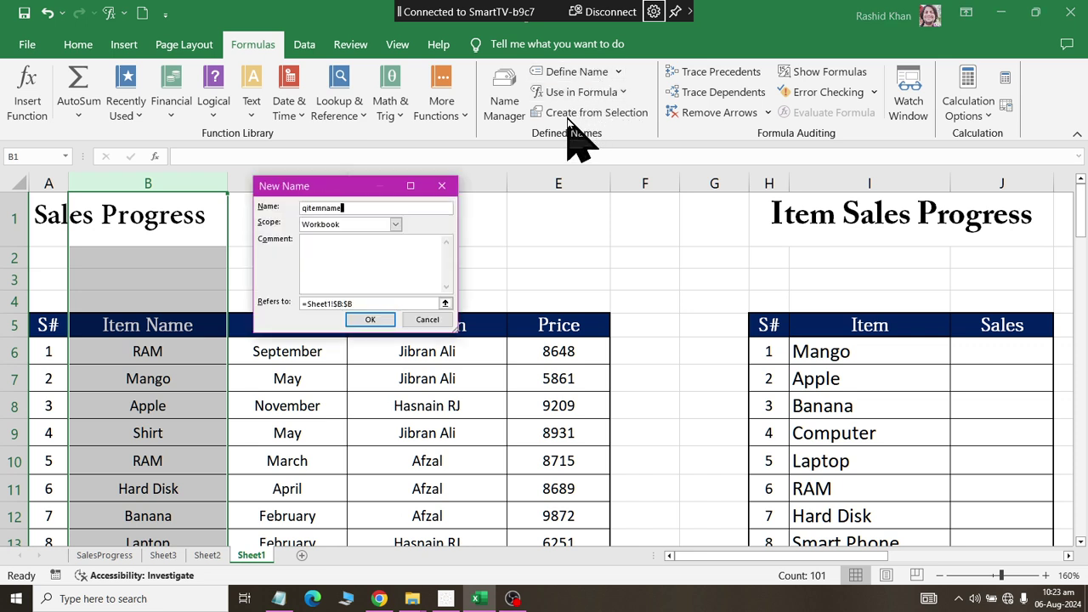
key(Return)
click(302, 184)
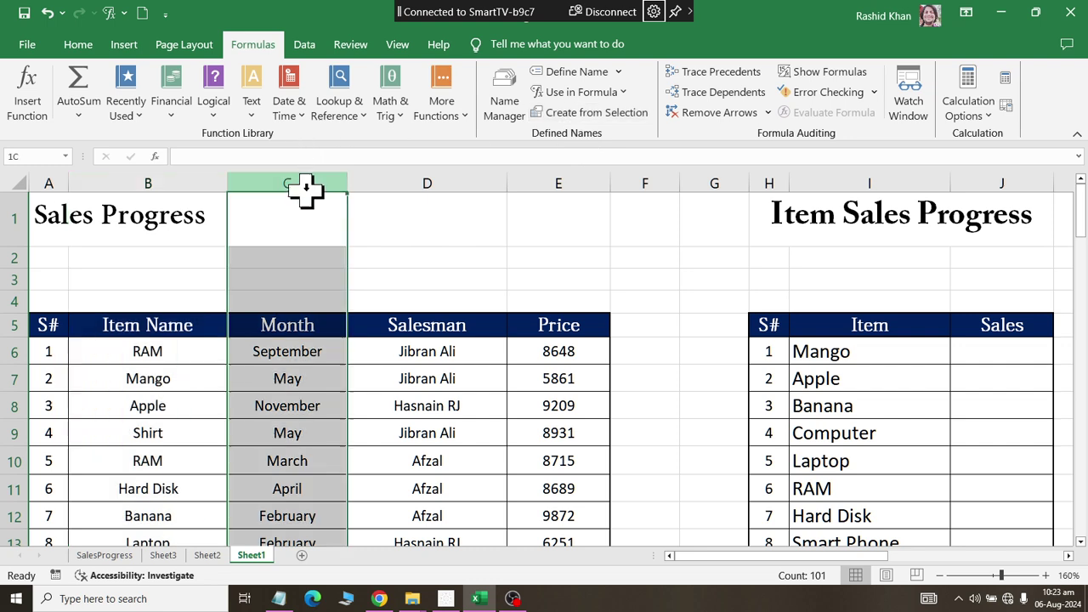
click(578, 74)
text(qmonth)
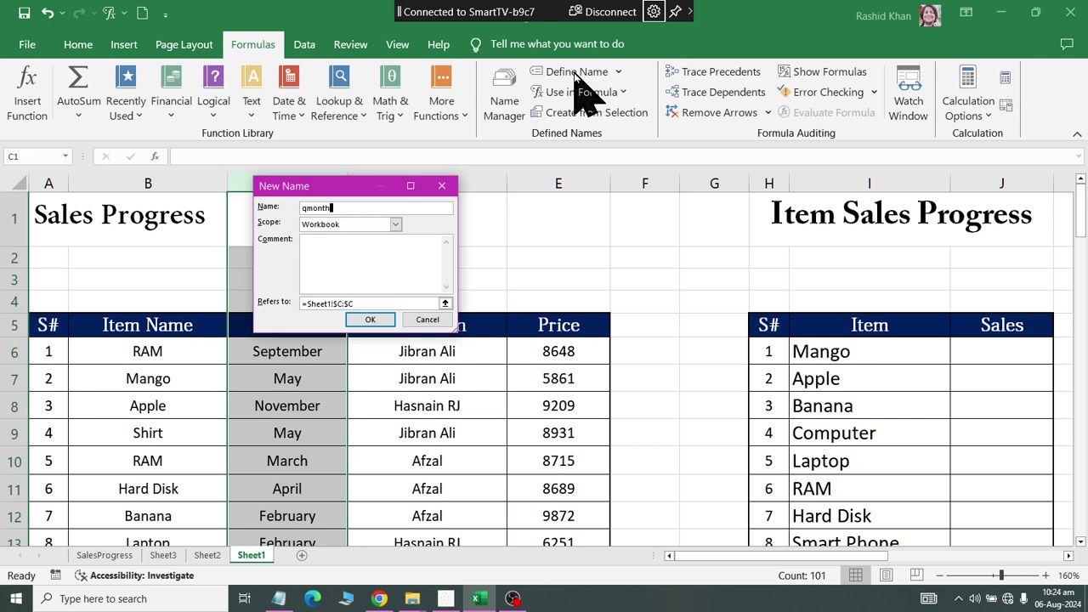
key(Return)
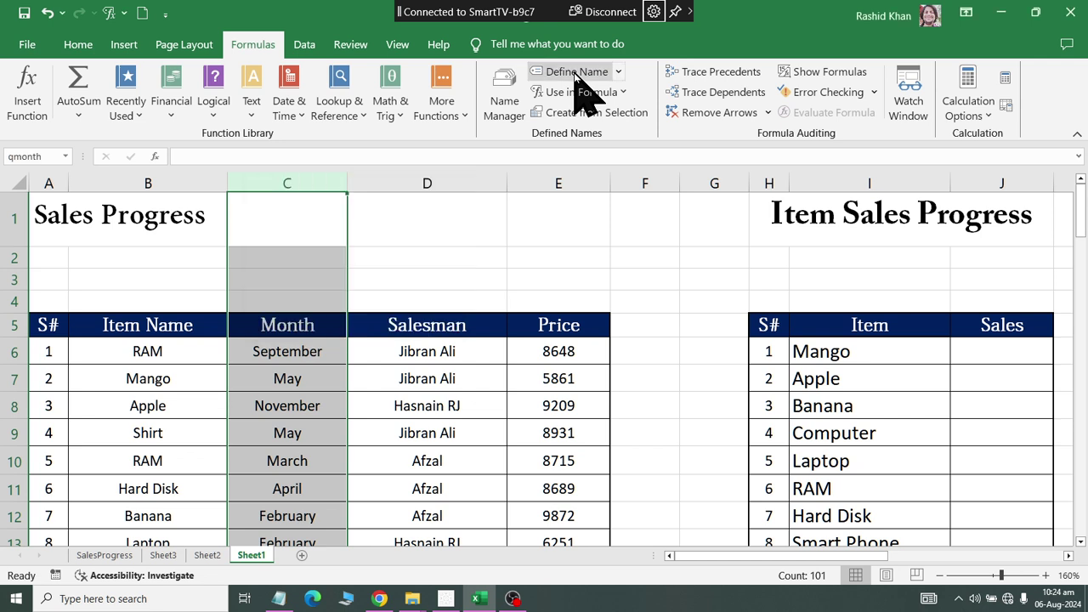
click(1005, 355)
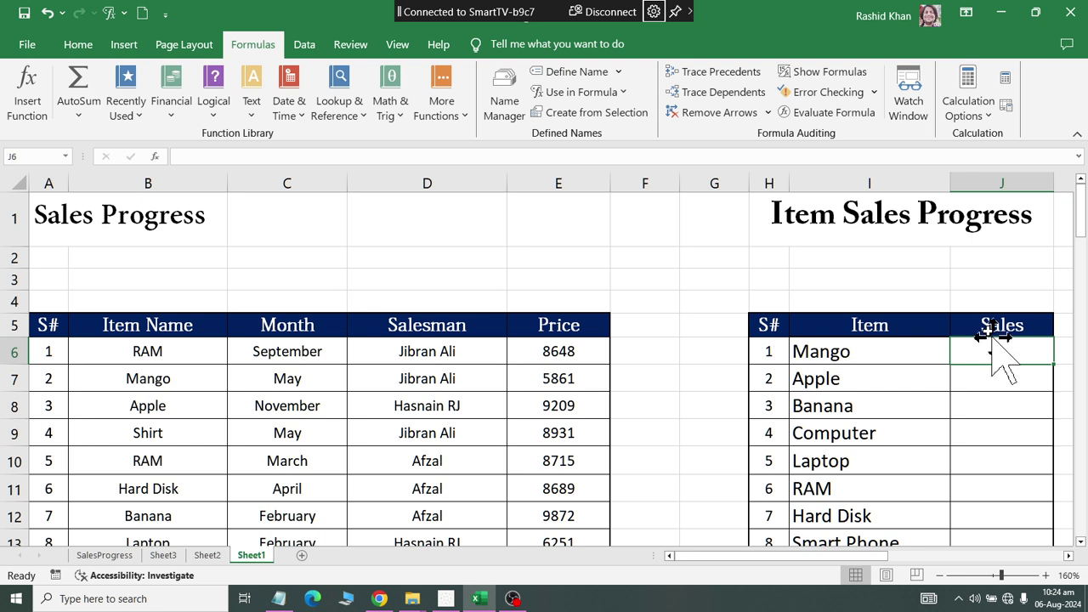
click(386, 106)
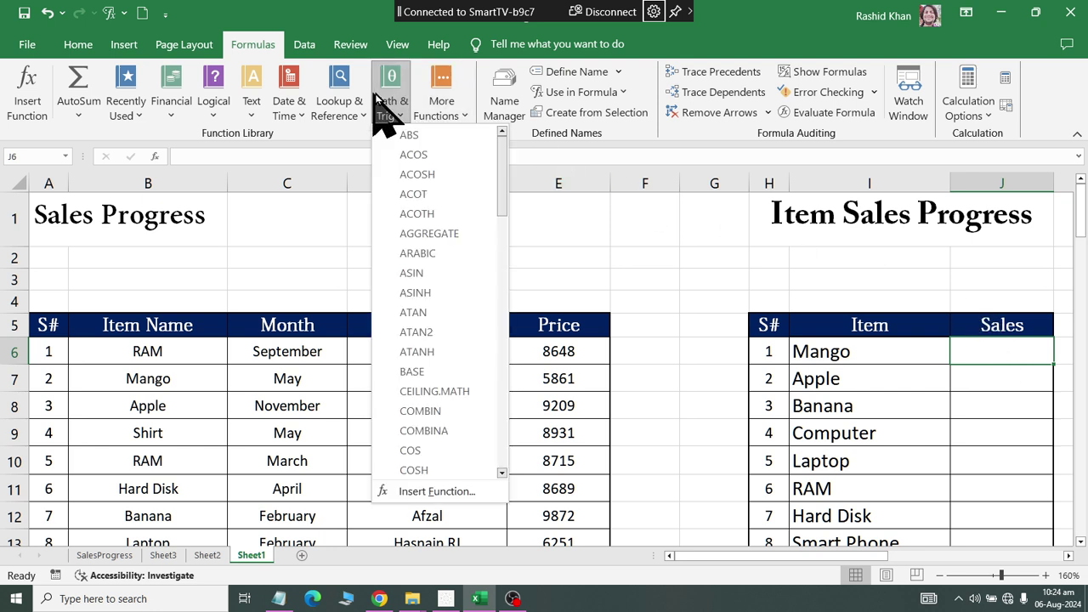
scroll(485, 311, down, 1)
scroll(476, 408, down, 4)
scroll(474, 413, down, 5)
scroll(462, 401, down, 1)
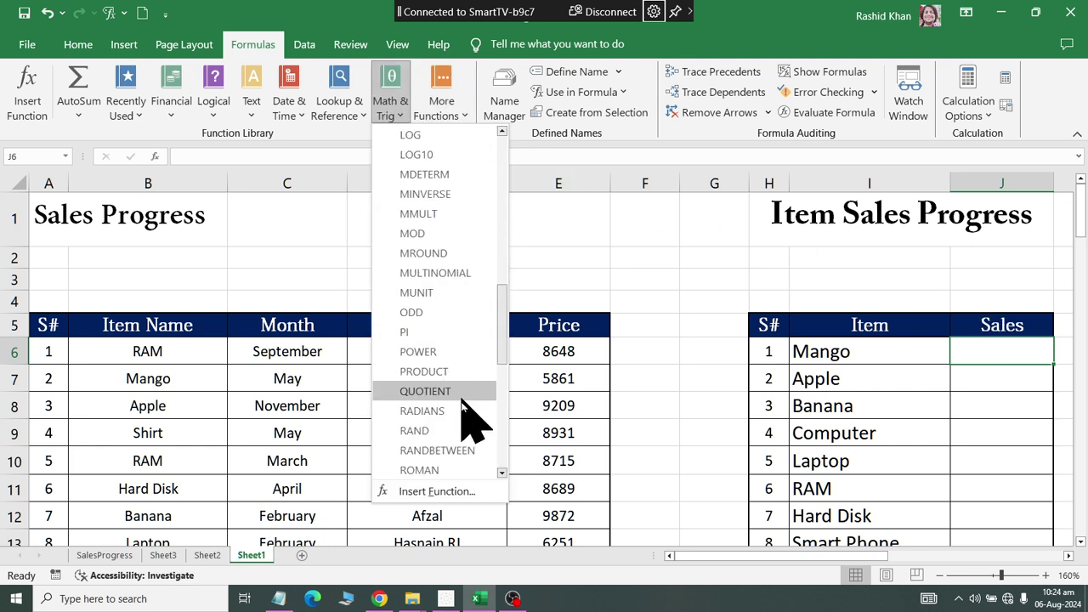
scroll(463, 408, down, 3)
scroll(466, 417, down, 3)
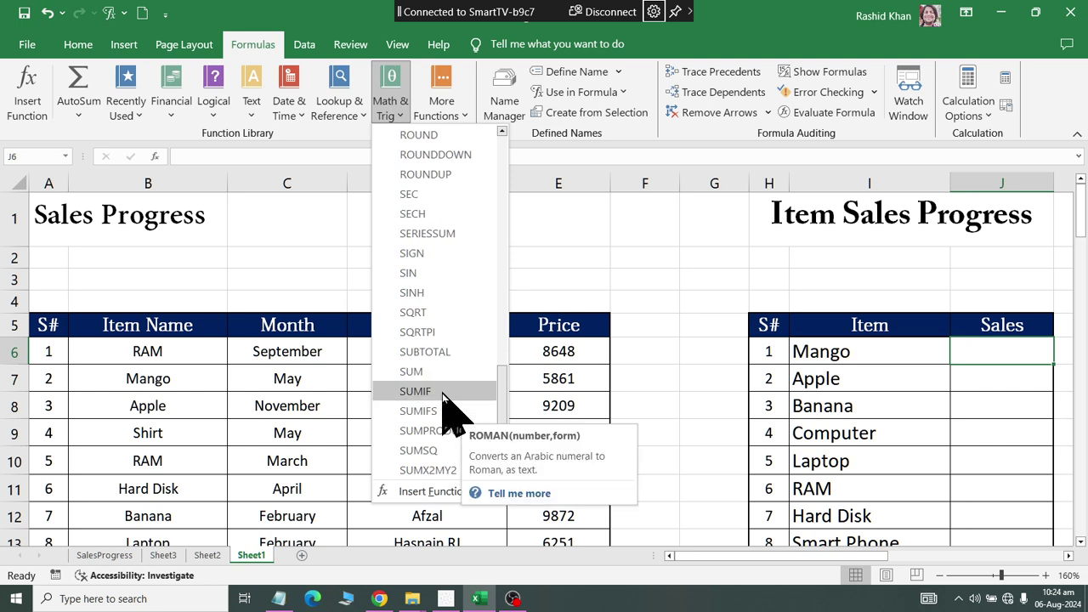
click(442, 395)
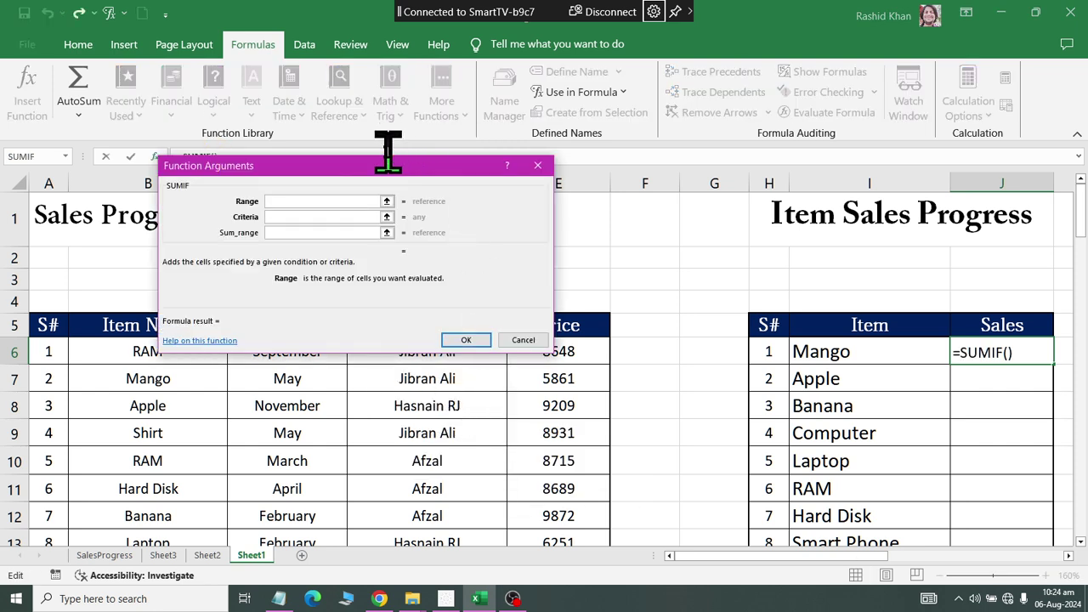
drag(388, 165, 561, 72)
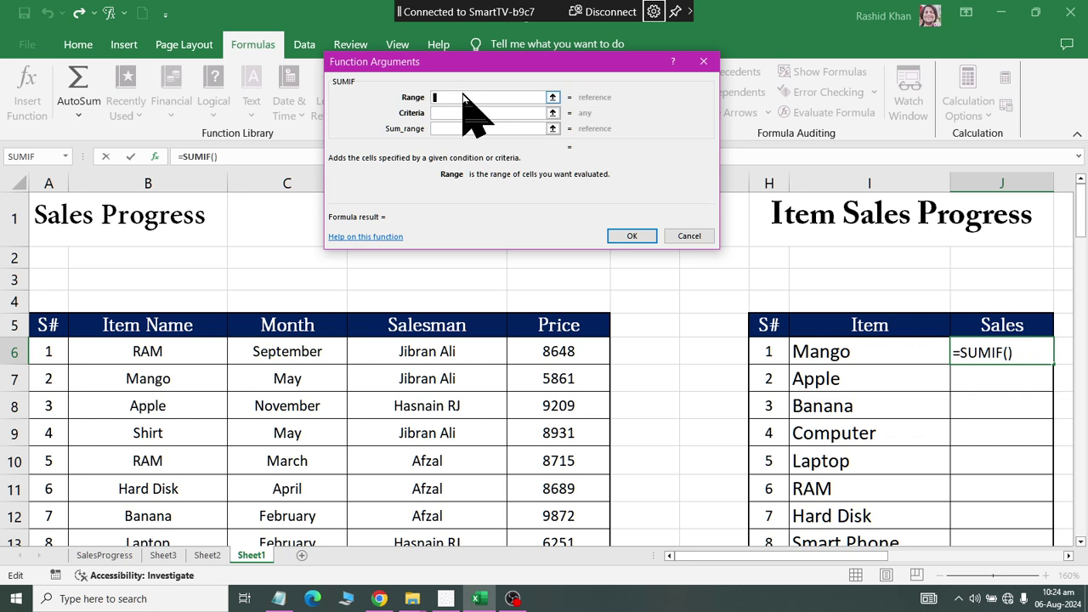
drag(440, 61, 327, 156)
click(578, 92)
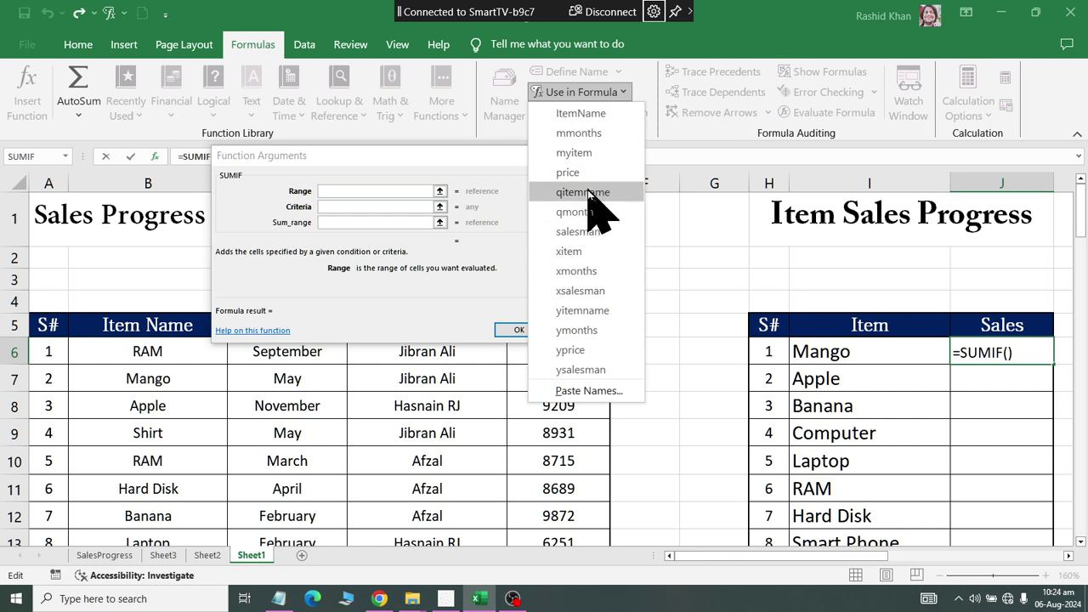
click(588, 194)
click(385, 207)
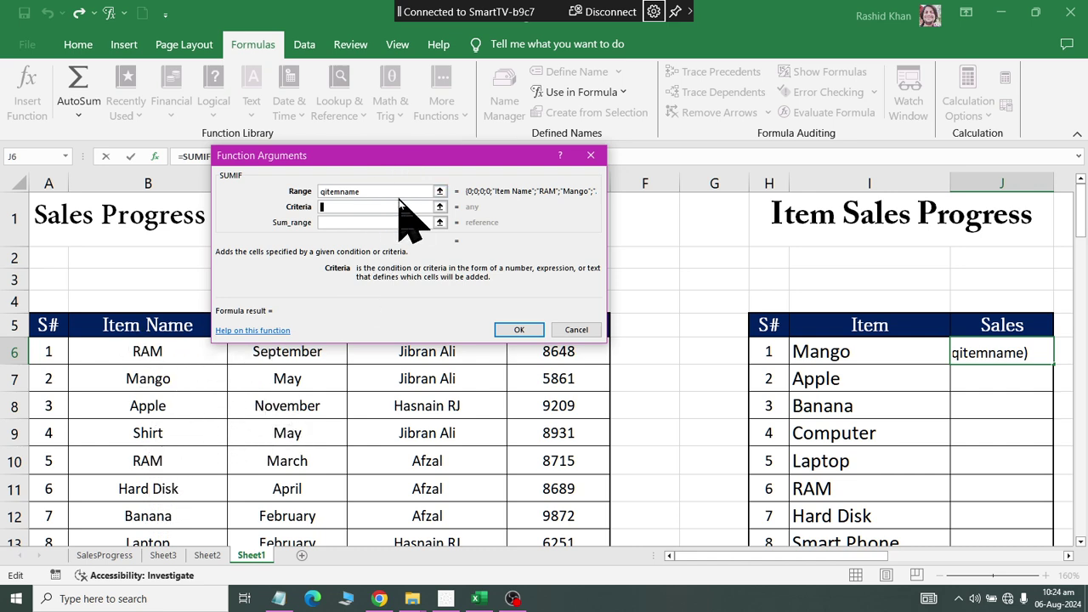
click(800, 350)
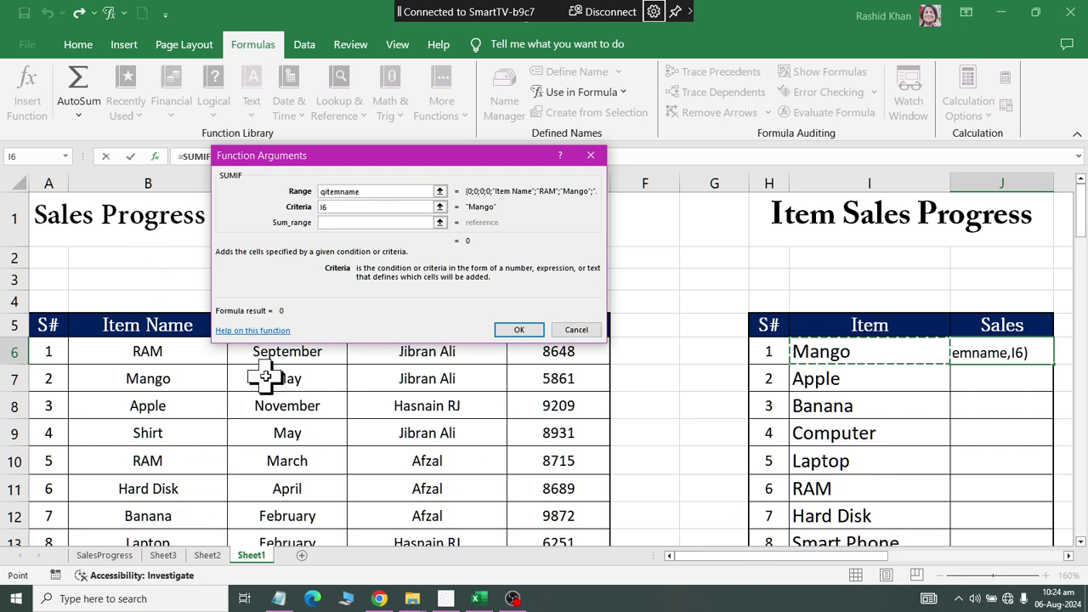
click(372, 223)
drag(395, 158, 299, 75)
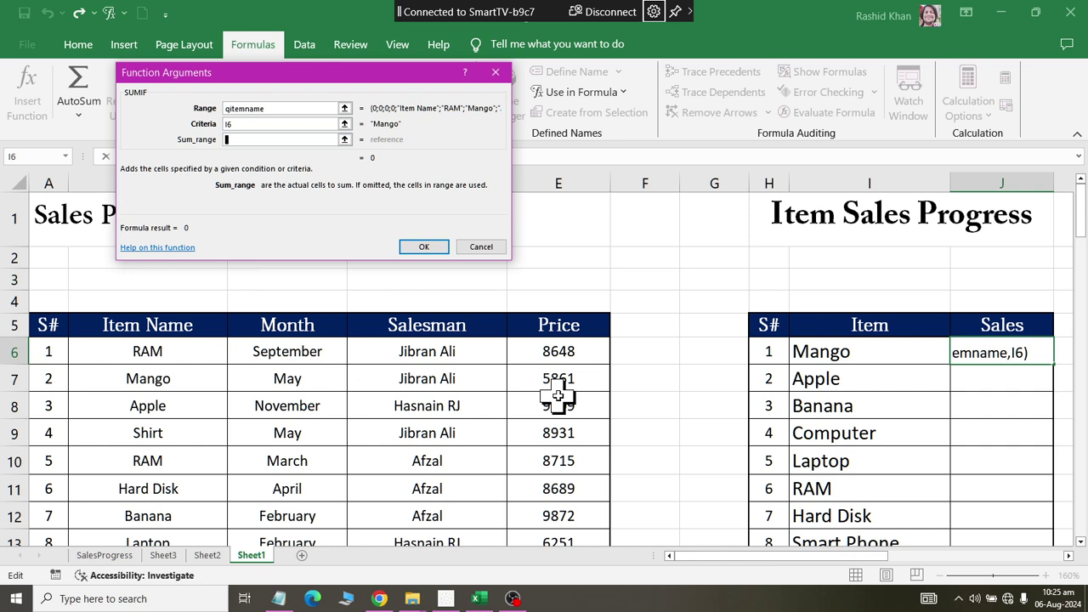
click(483, 247)
Step: Define the name qprice for the Price column E
click(556, 174)
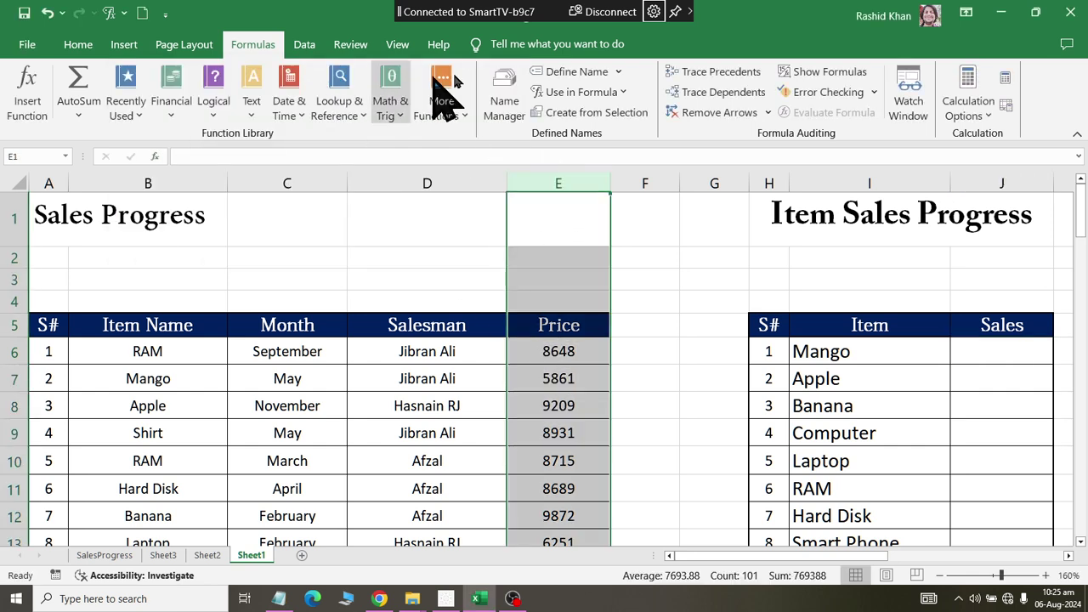
click(554, 73)
text(qprice)
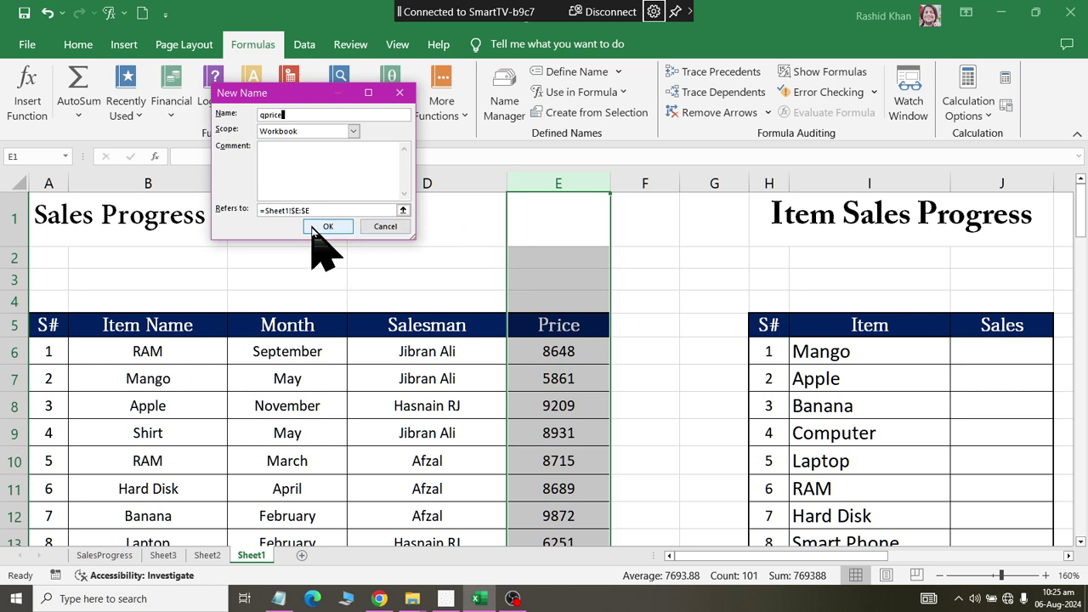
click(325, 226)
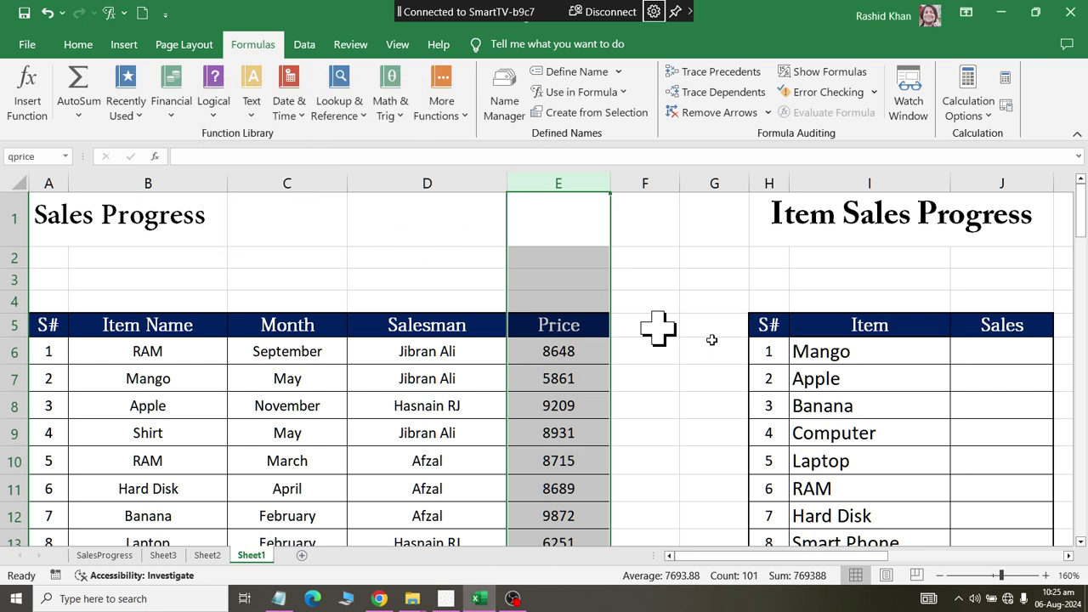
Step: Enter =SUMIF(qitemname,I6,qprice) in J6, giving Mango's total of 67474
click(1001, 358)
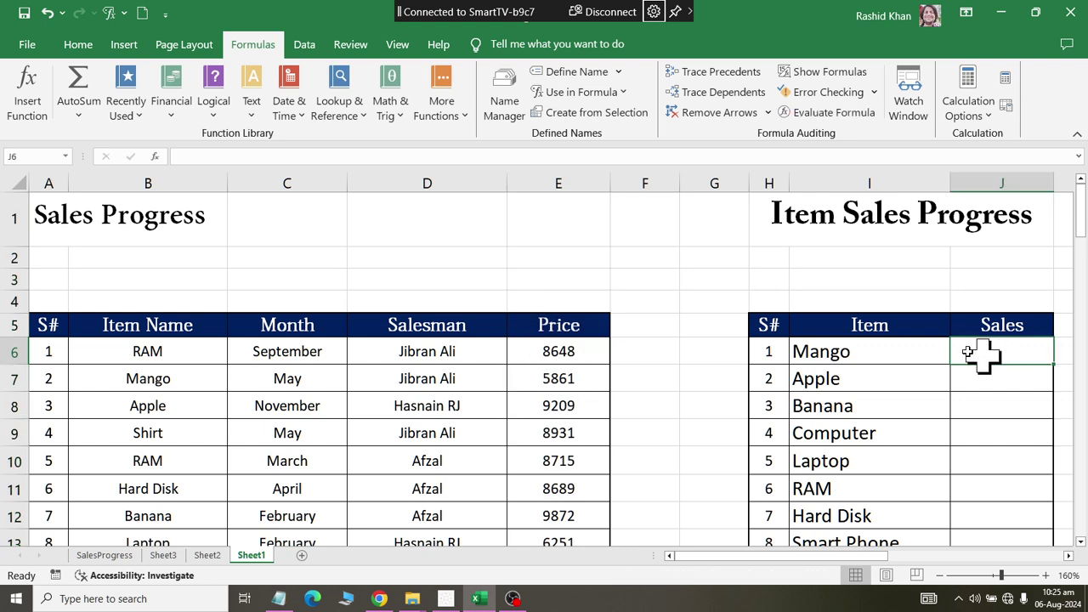
click(384, 112)
scroll(445, 391, down, 5)
scroll(462, 473, down, 3)
scroll(462, 478, down, 7)
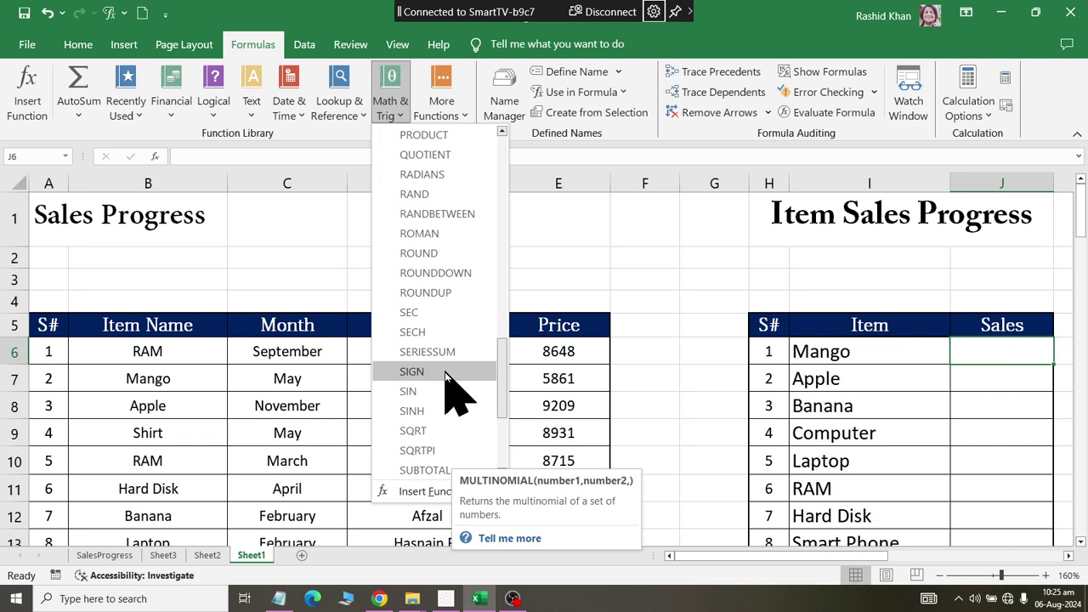
scroll(452, 389, down, 2)
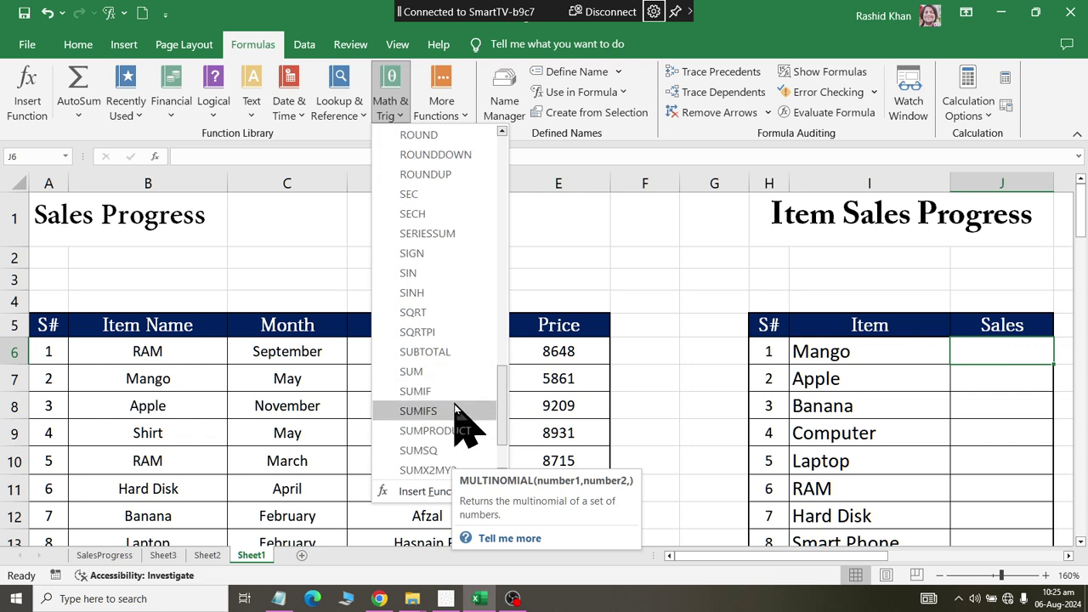
click(454, 393)
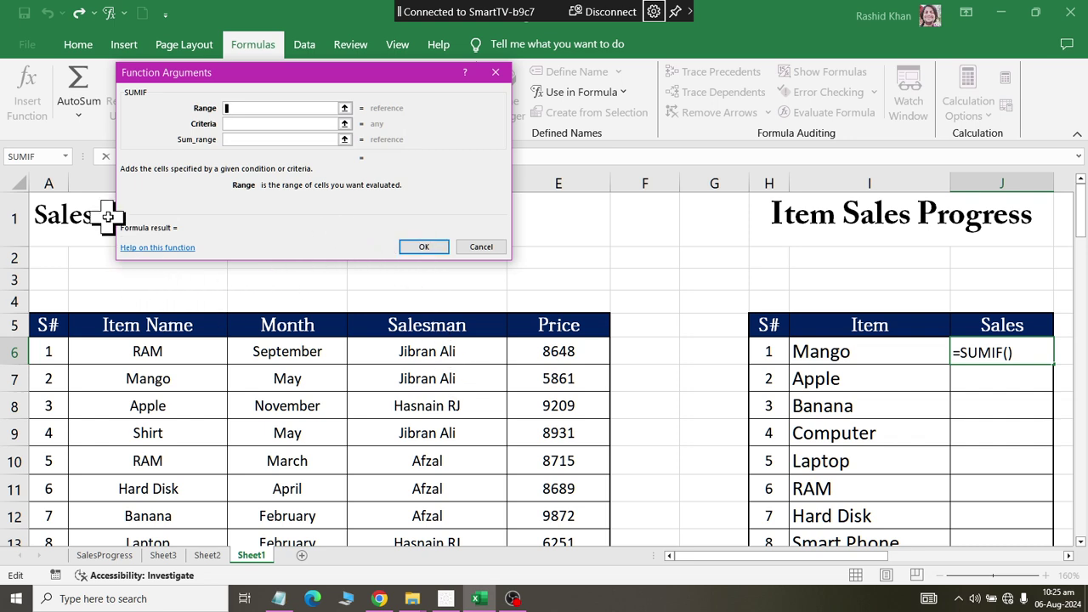
text(qitemname)
click(276, 124)
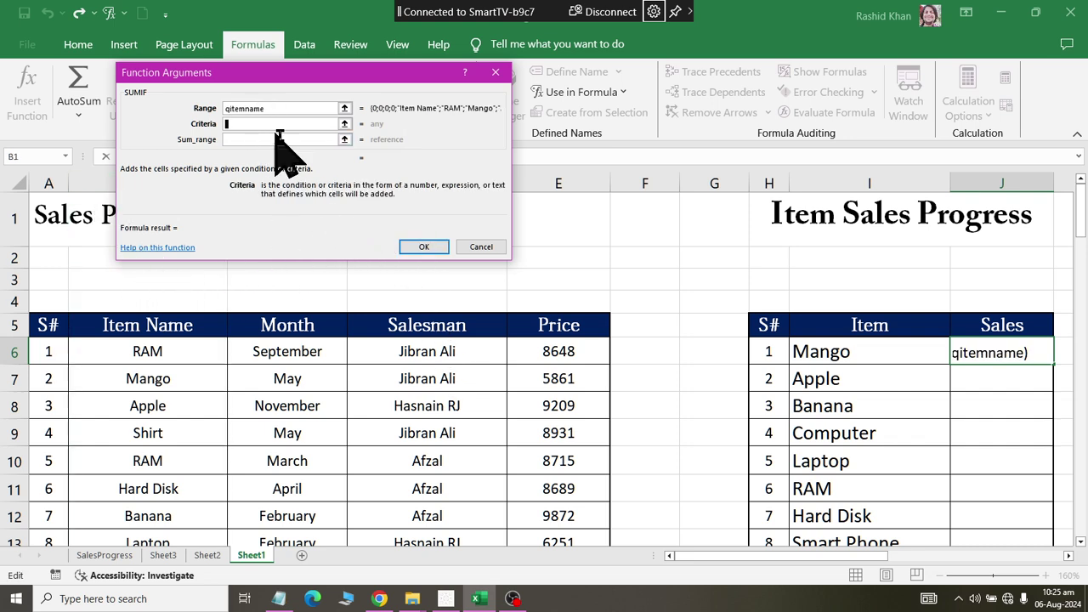
click(794, 352)
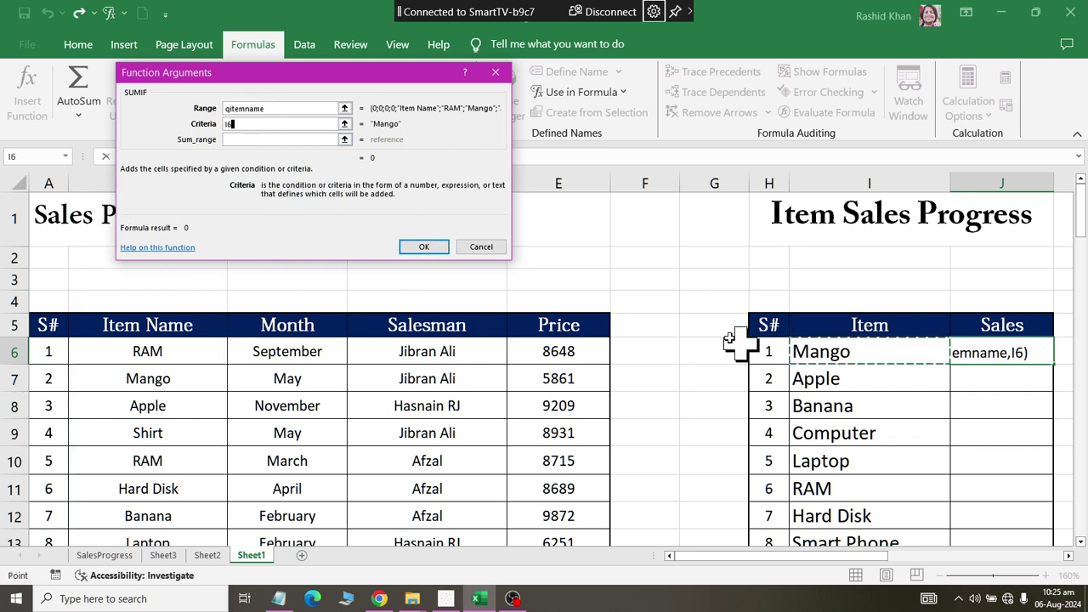
click(251, 140)
click(581, 92)
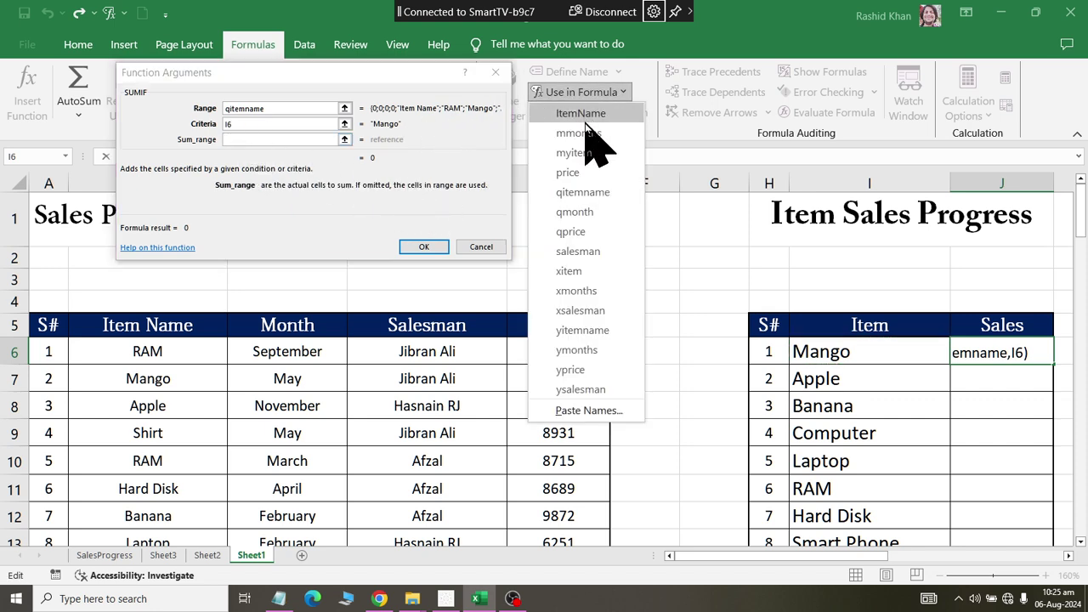
click(593, 231)
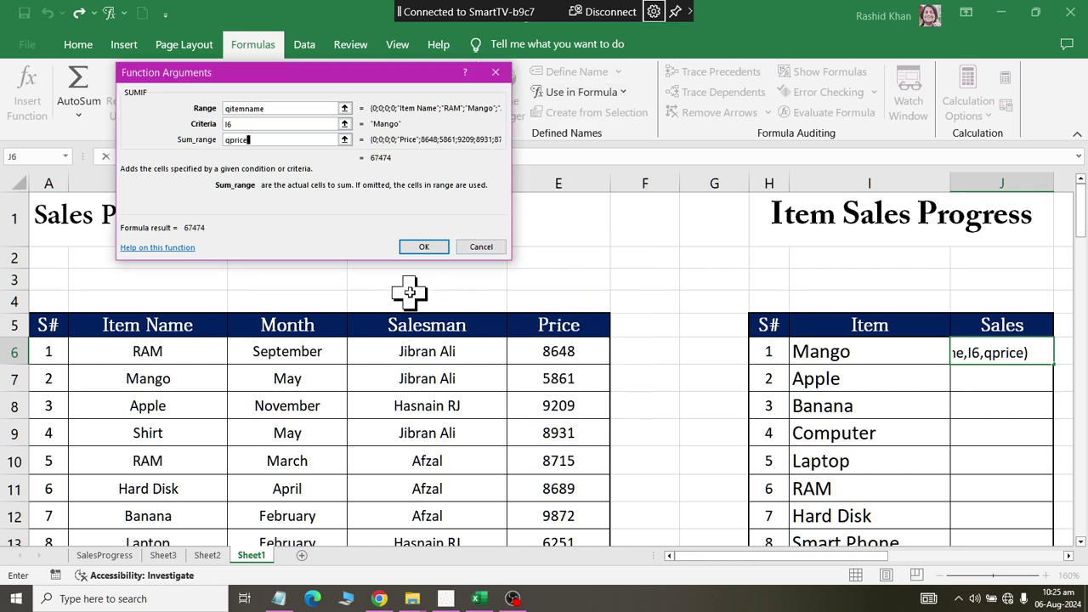
click(423, 247)
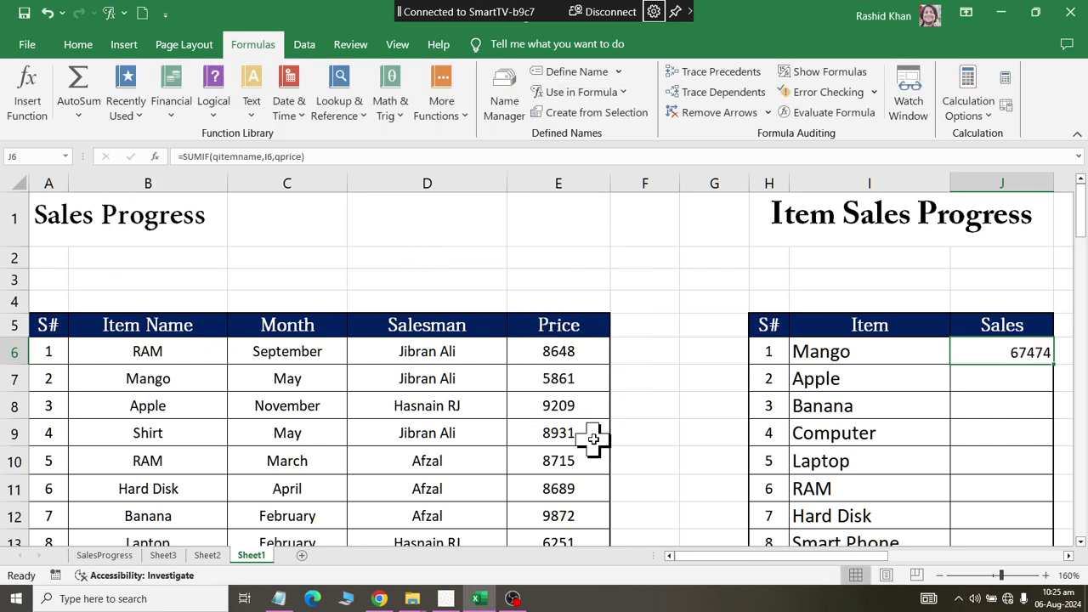
Step: Fill J6's SUMIF formula down to J15 for all ten items
drag(1058, 365, 1038, 583)
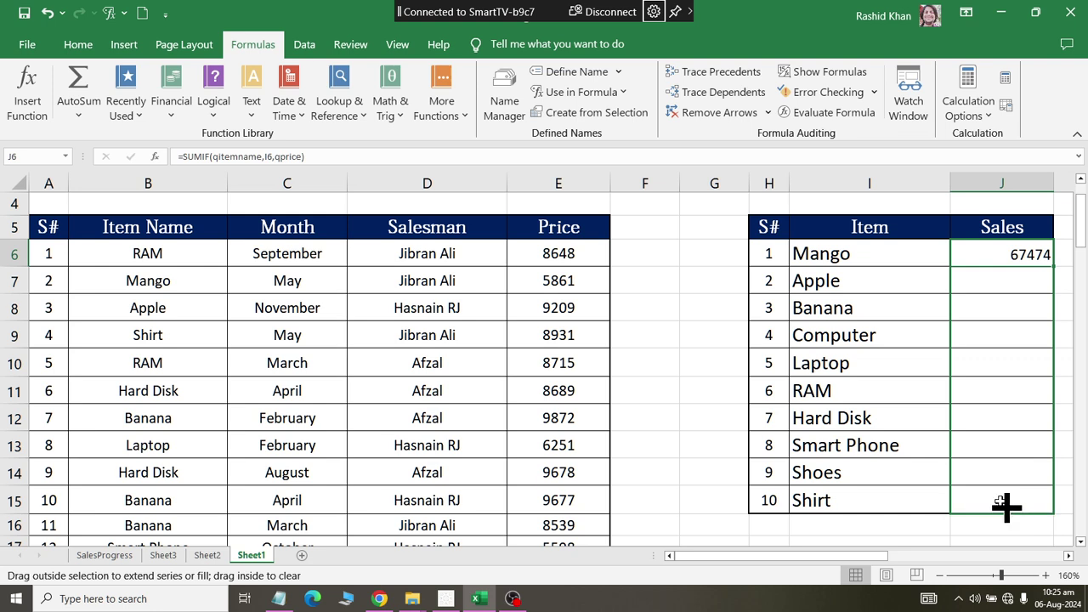
drag(1017, 518, 1008, 507)
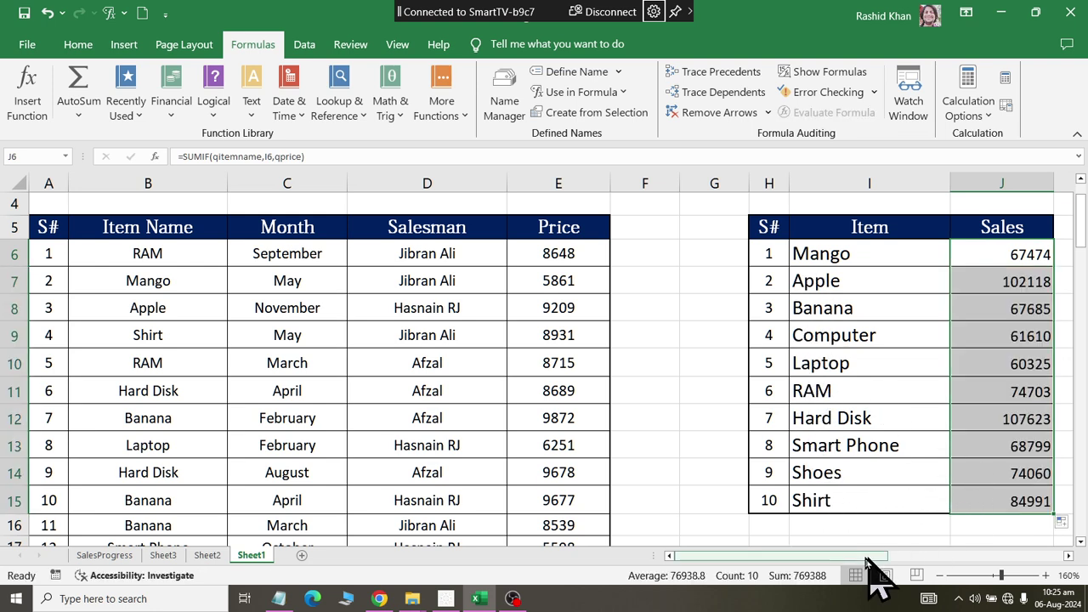
drag(863, 557, 943, 560)
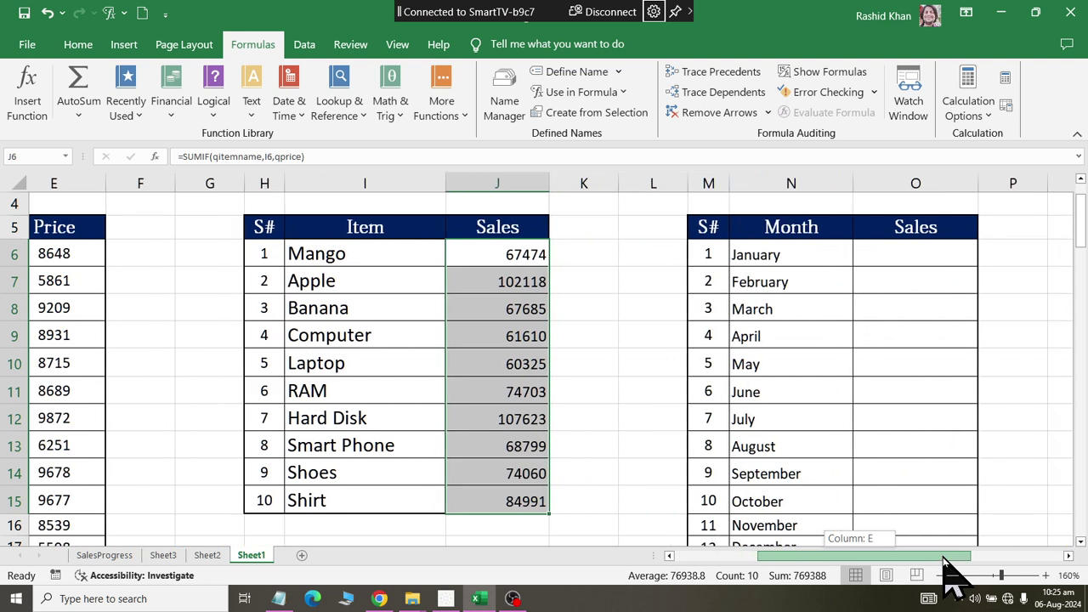
drag(943, 560, 919, 561)
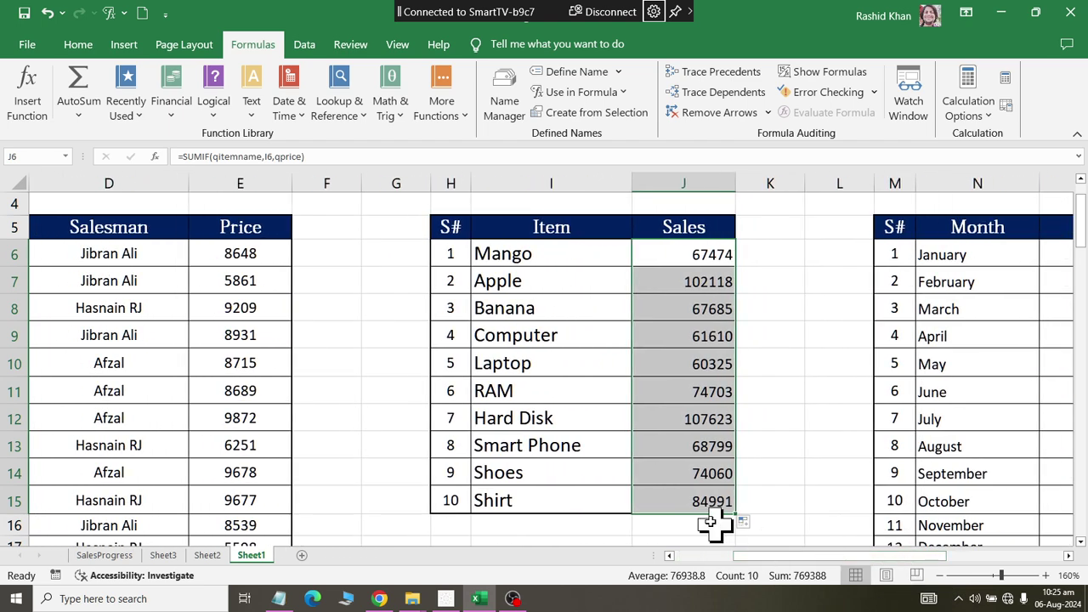
Step: AutoSum the item sales in J16 for a 769388 grand total
click(696, 522)
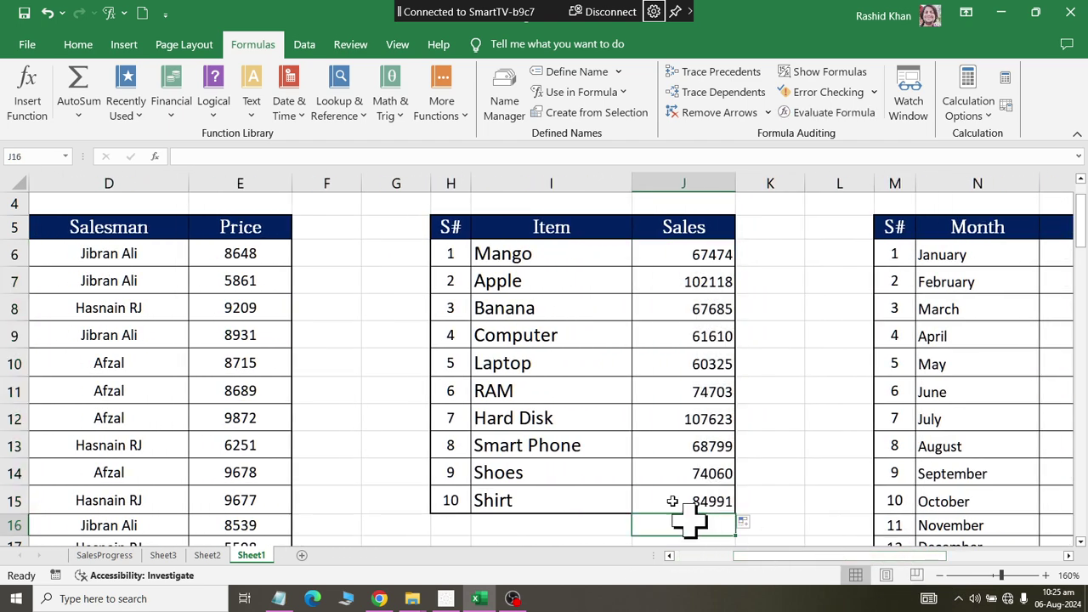
click(78, 90)
key(Return)
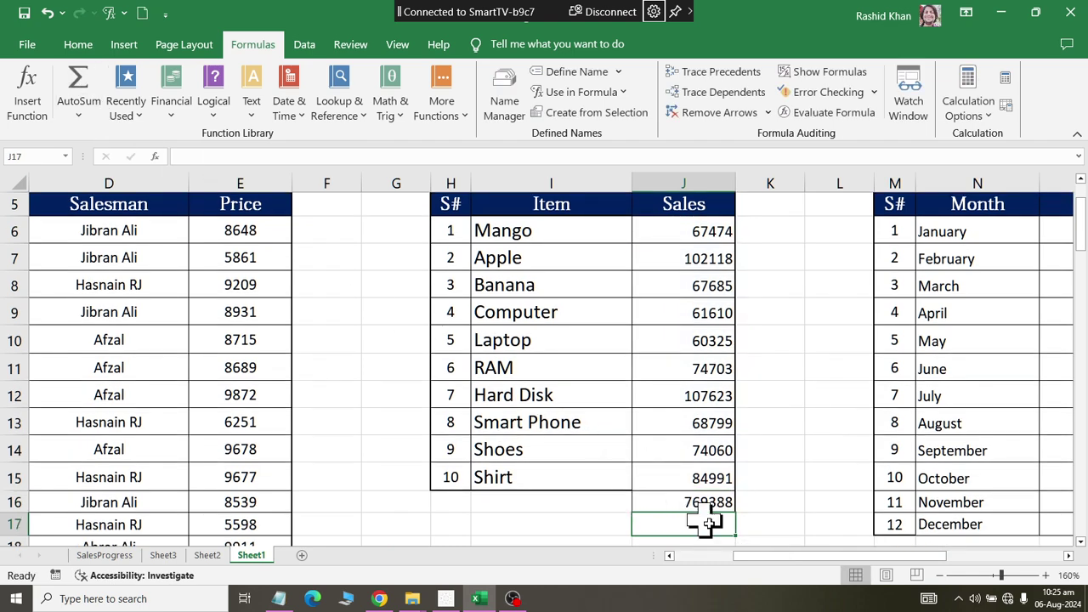
drag(759, 558, 587, 561)
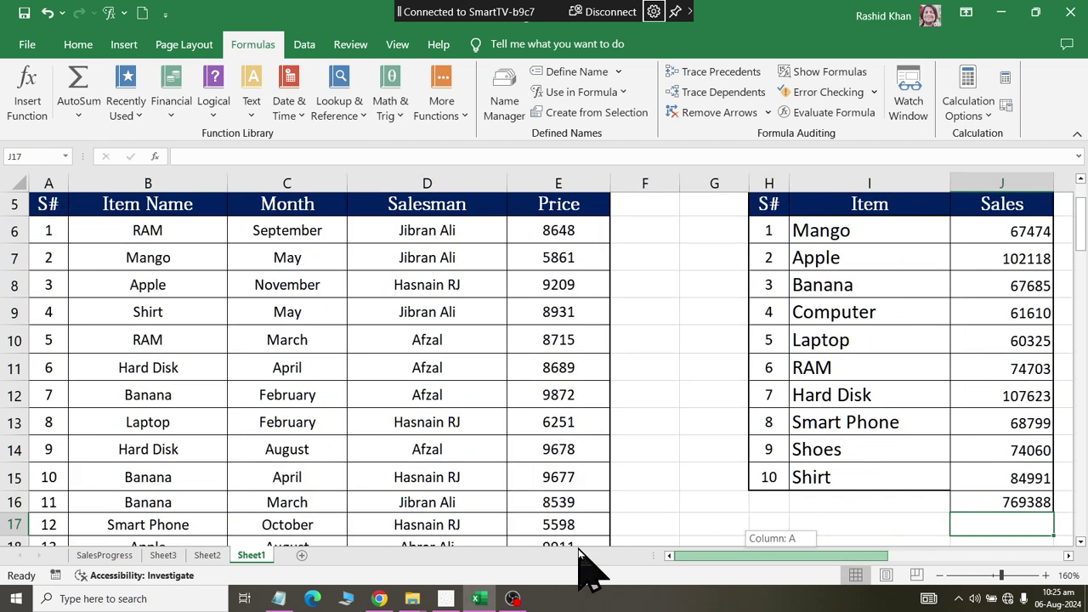
scroll(400, 400, down, 2)
scroll(417, 406, down, 8)
scroll(433, 417, down, 8)
scroll(441, 425, down, 6)
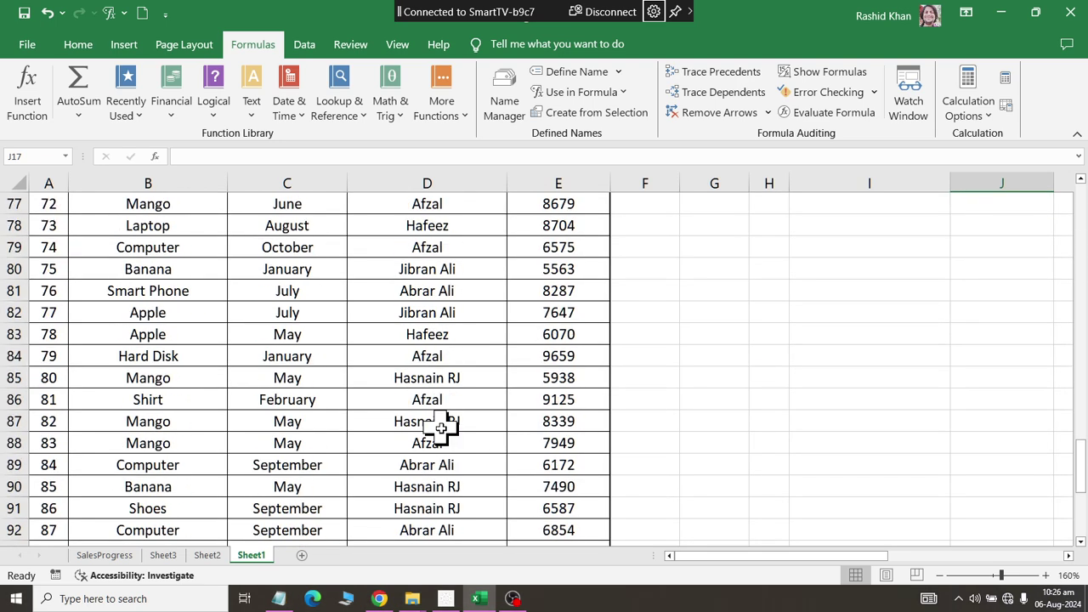
scroll(442, 431, down, 7)
scroll(450, 425, down, 2)
scroll(510, 404, up, 2)
click(551, 383)
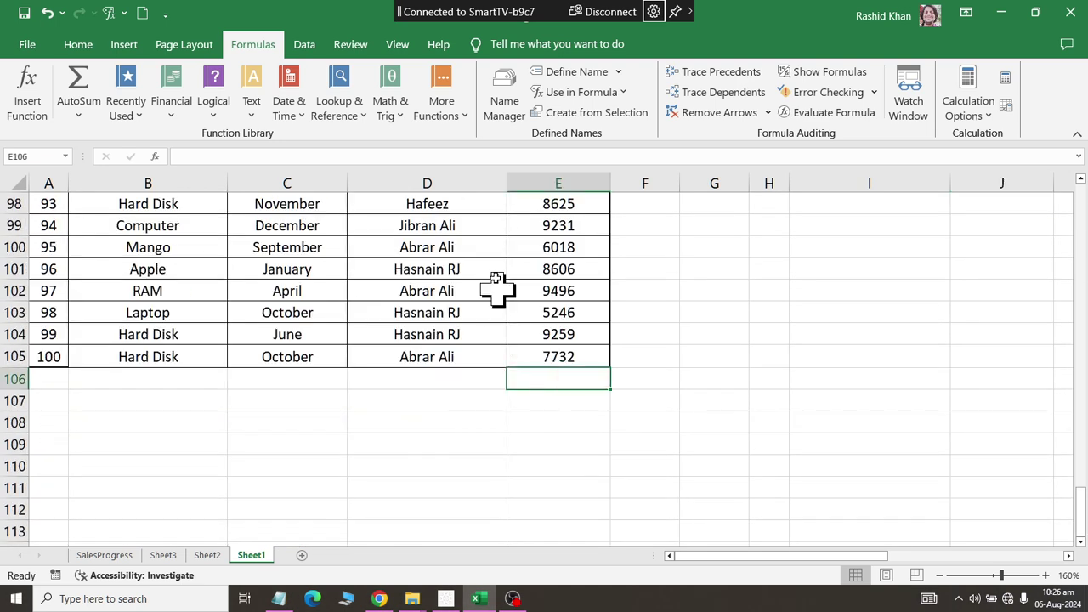
click(81, 85)
key(Return)
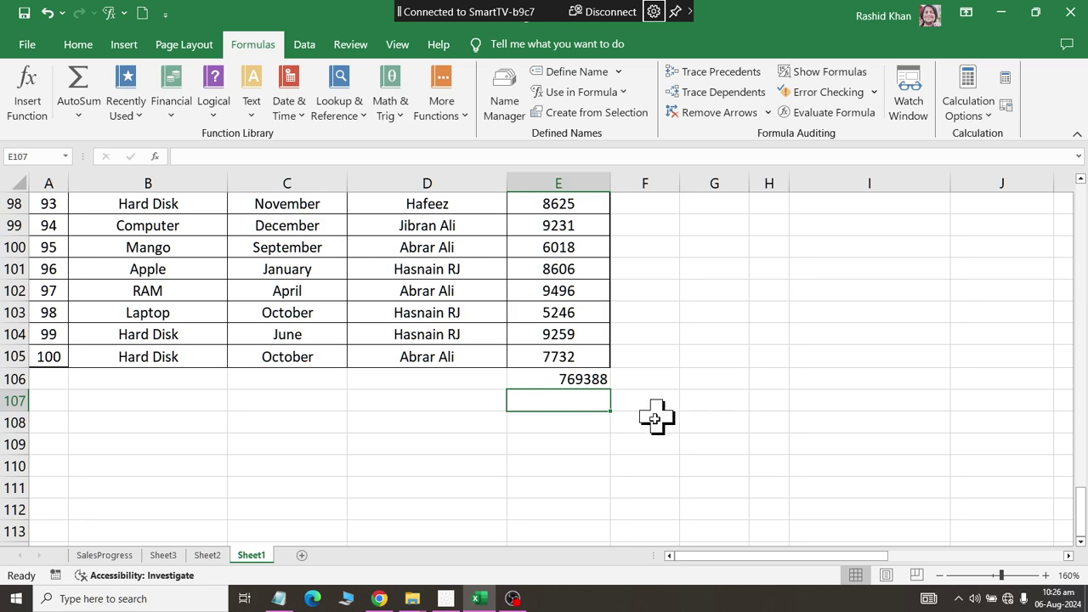
click(567, 380)
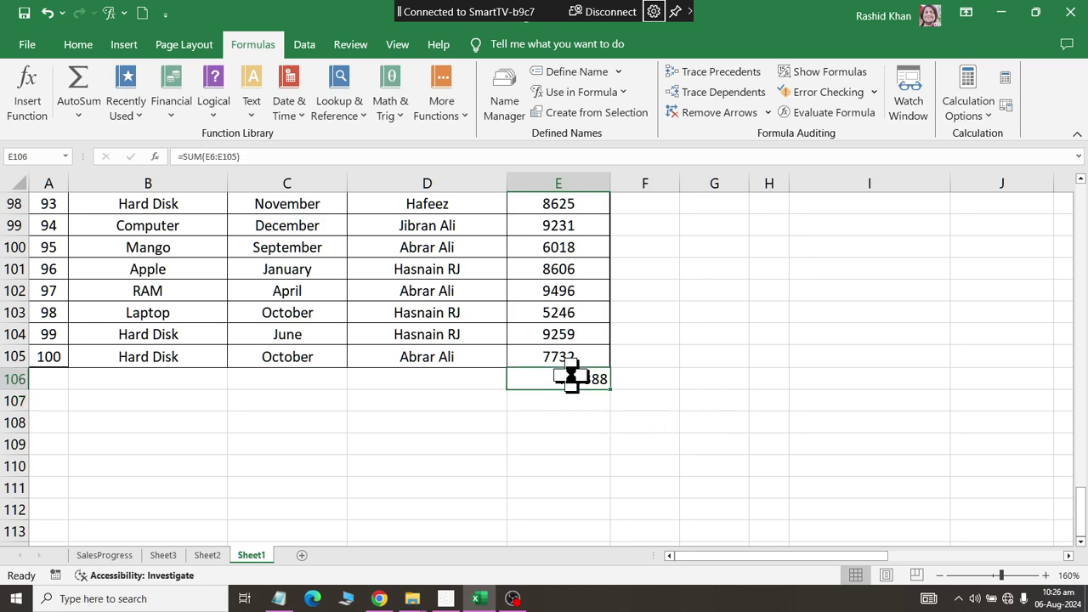
key(Delete)
scroll(621, 430, up, 1)
scroll(621, 433, up, 1)
scroll(661, 416, up, 5)
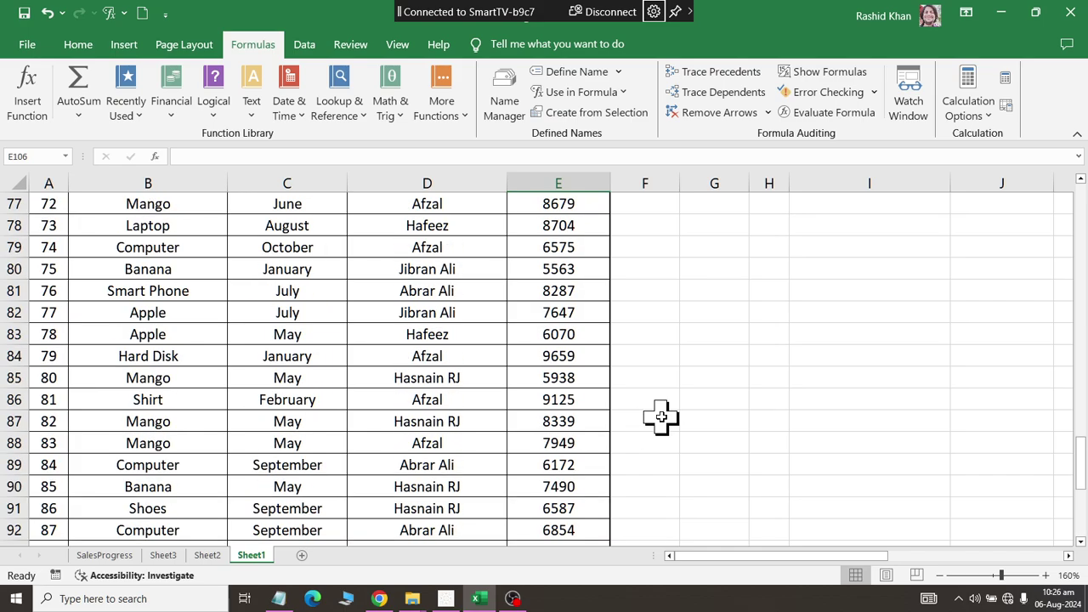
scroll(659, 416, up, 15)
scroll(660, 417, up, 10)
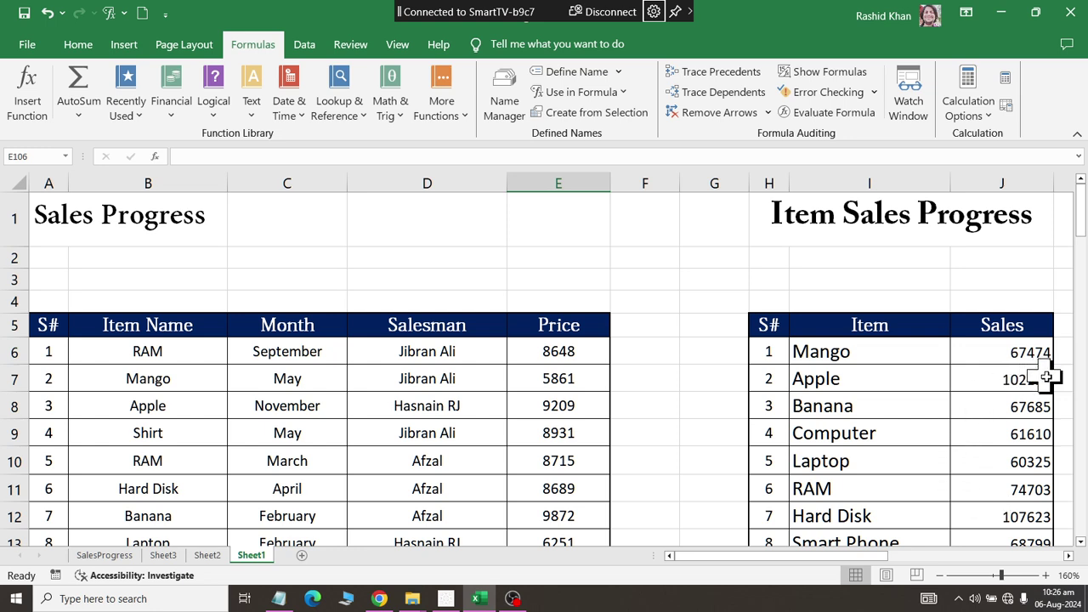
Step: Add record 101 in row 106: Mango, January, an autocompleted salesman, price 5000
scroll(972, 413, down, 8)
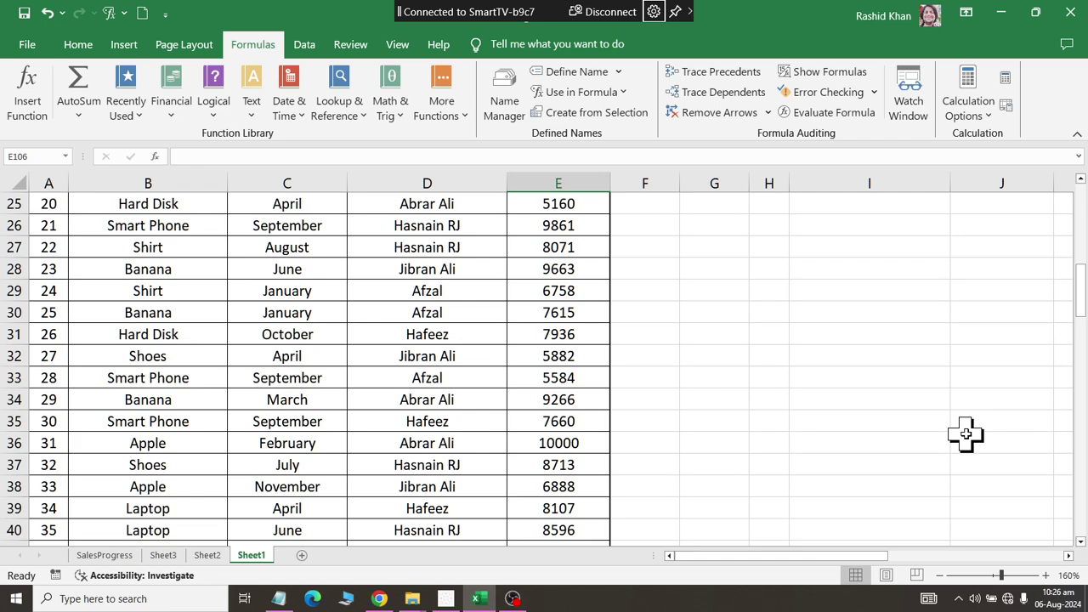
scroll(966, 433, down, 9)
scroll(929, 442, down, 15)
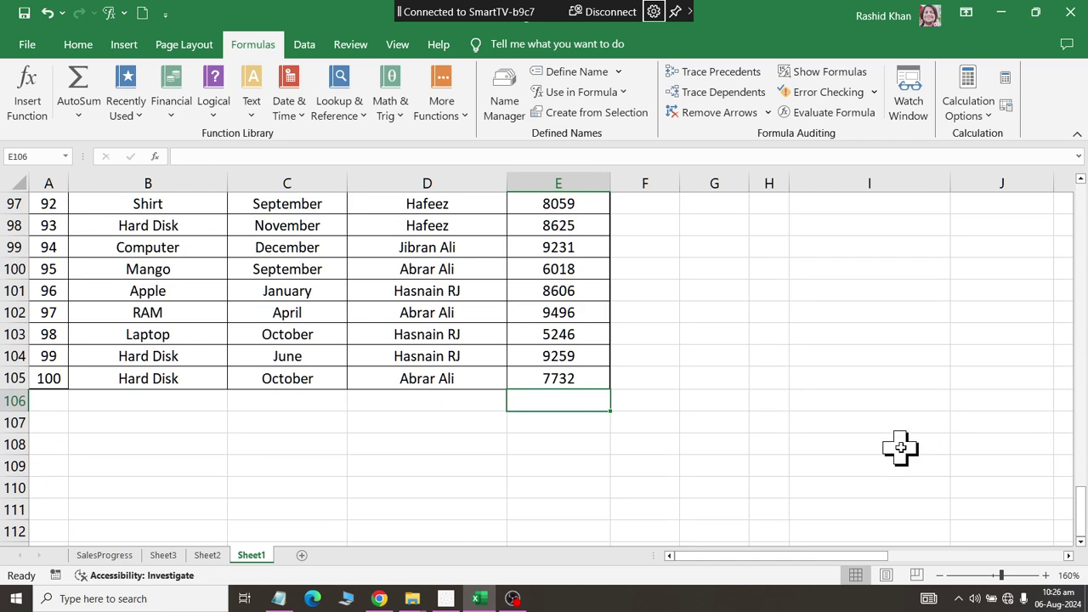
click(48, 401)
text(101)
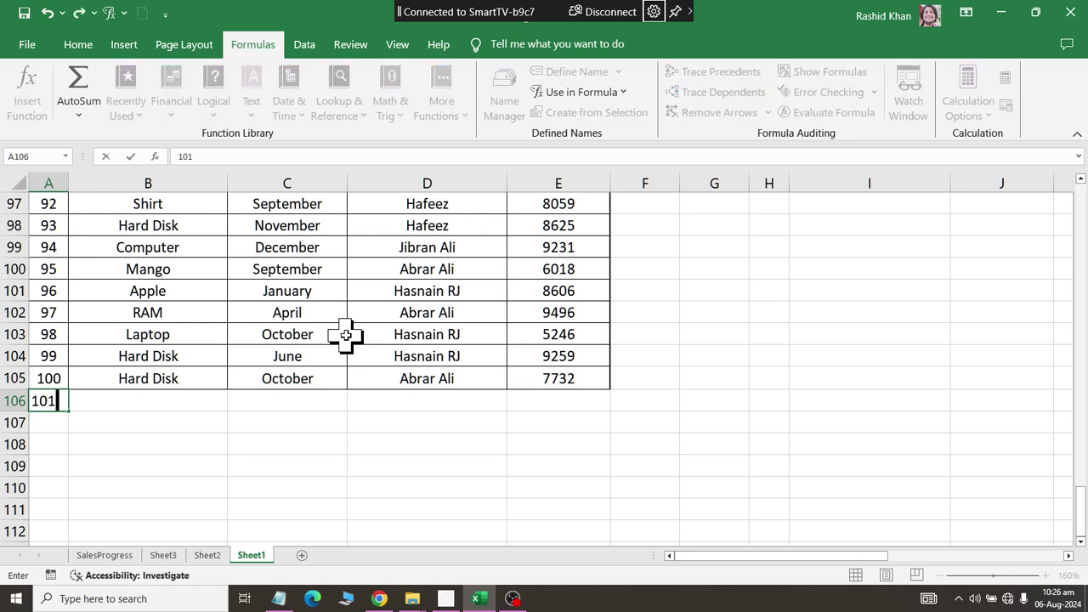
key(Tab)
text(Mango)
key(Tab)
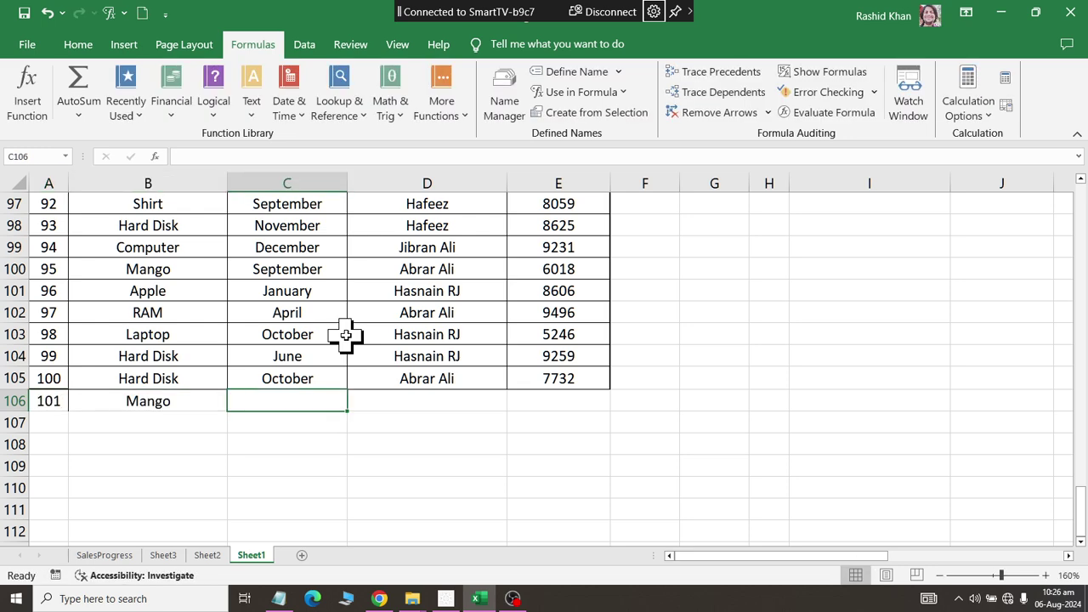
text(January)
key(Tab)
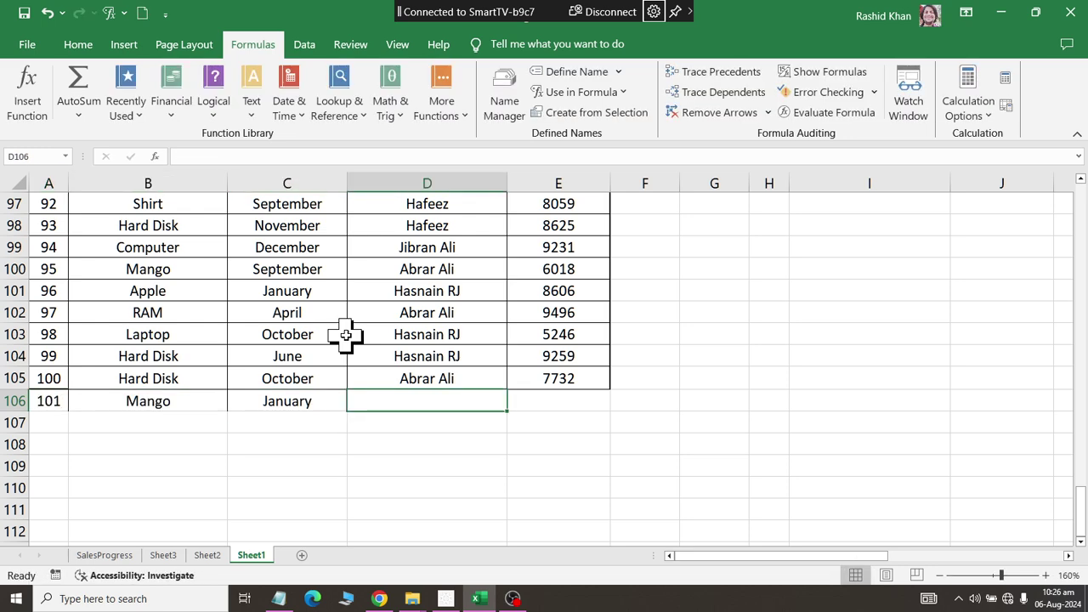
text(AB)
key(Tab)
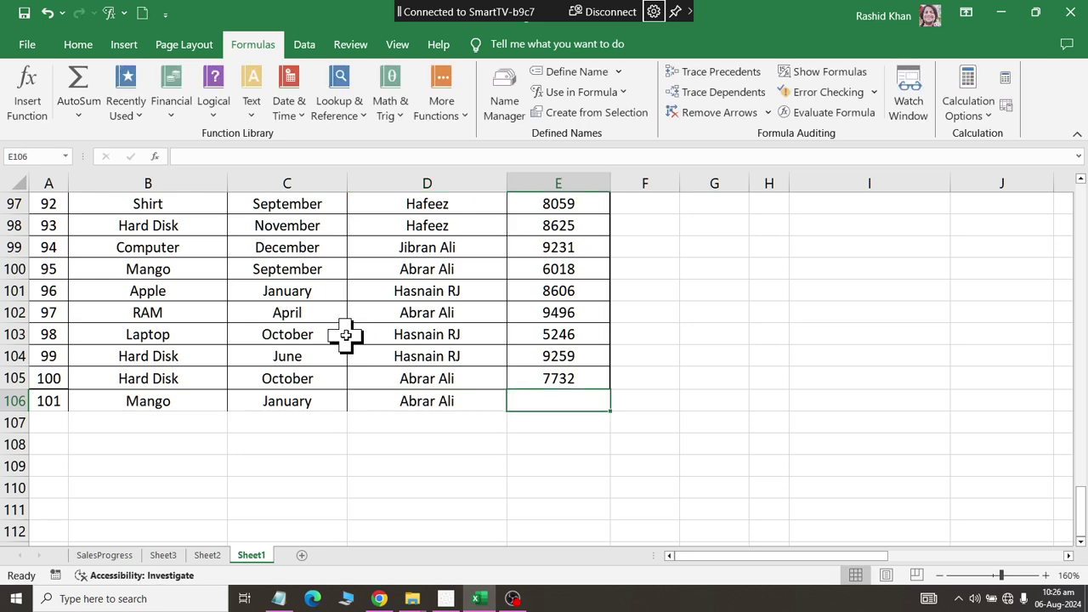
text(5000)
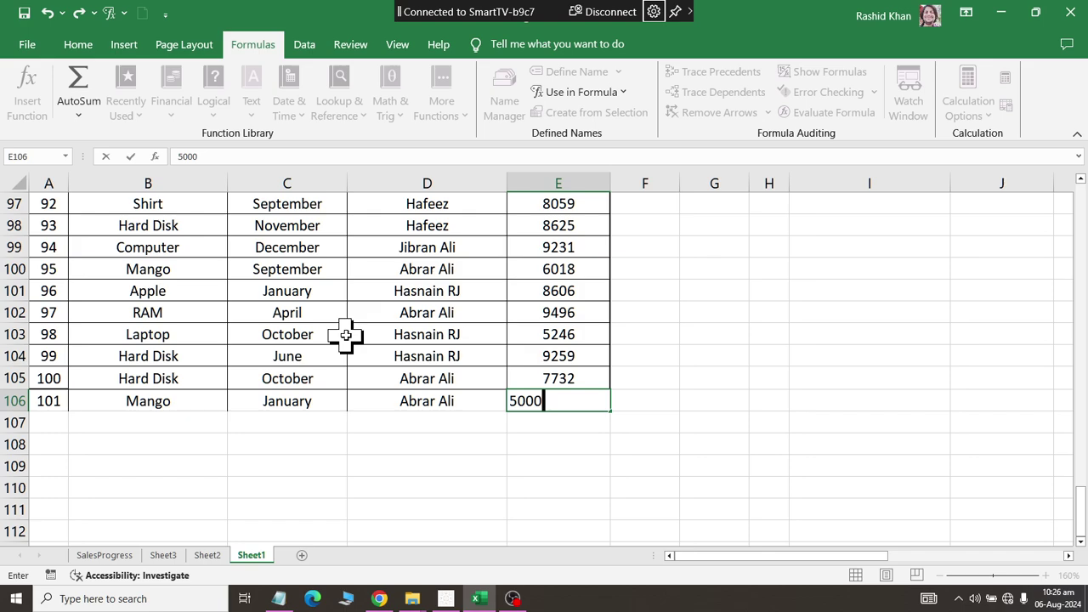
key(Return)
Step: Confirm Mango's sales total in J6 has risen to 72474
scroll(1047, 356, up, 9)
scroll(1048, 353, up, 14)
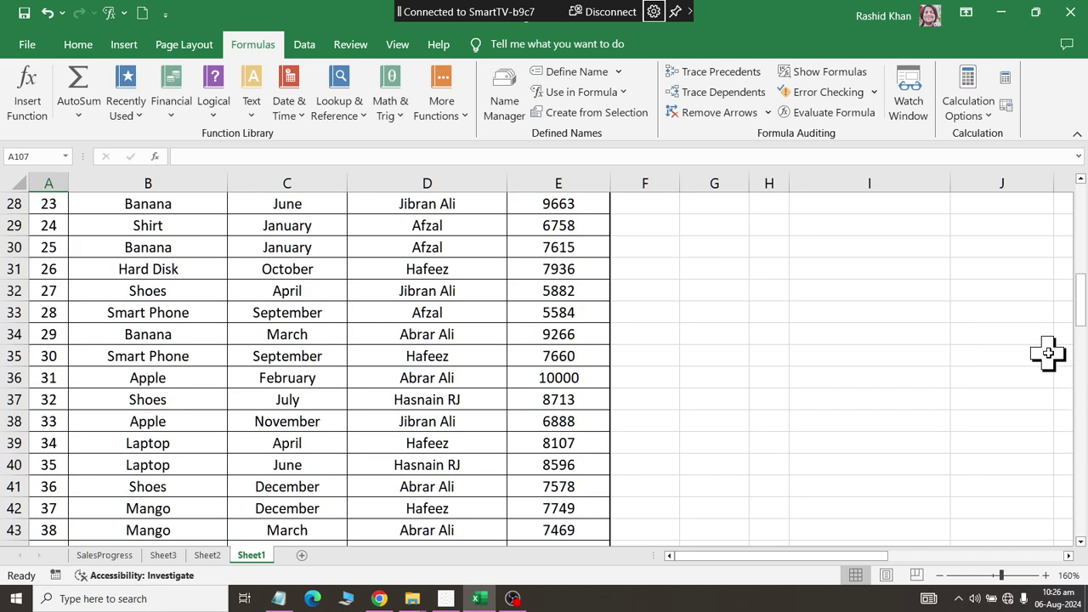
scroll(1047, 352, up, 9)
click(1032, 351)
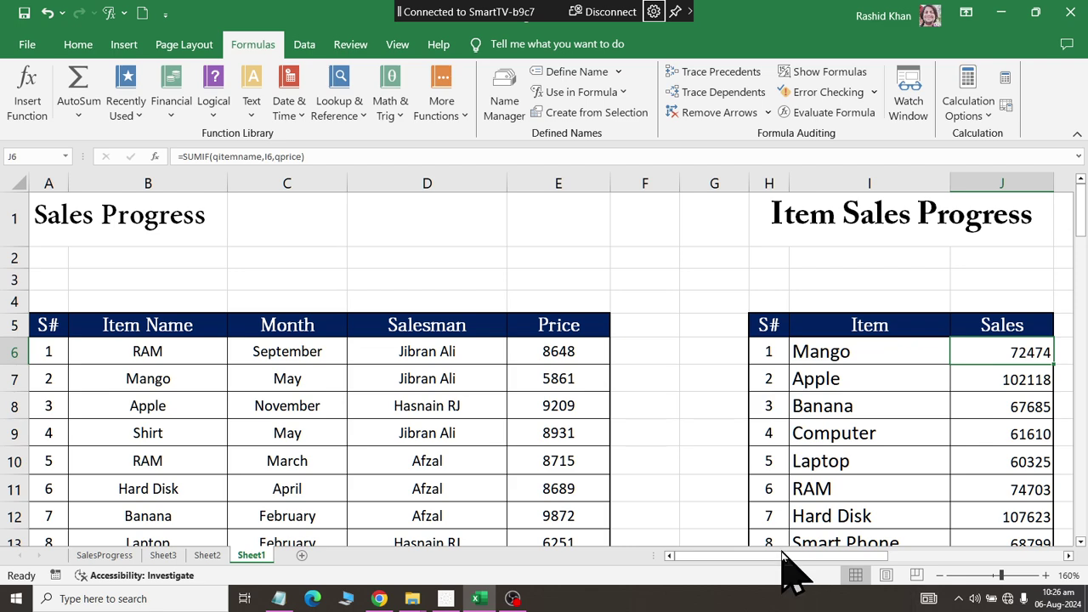
drag(797, 560, 913, 561)
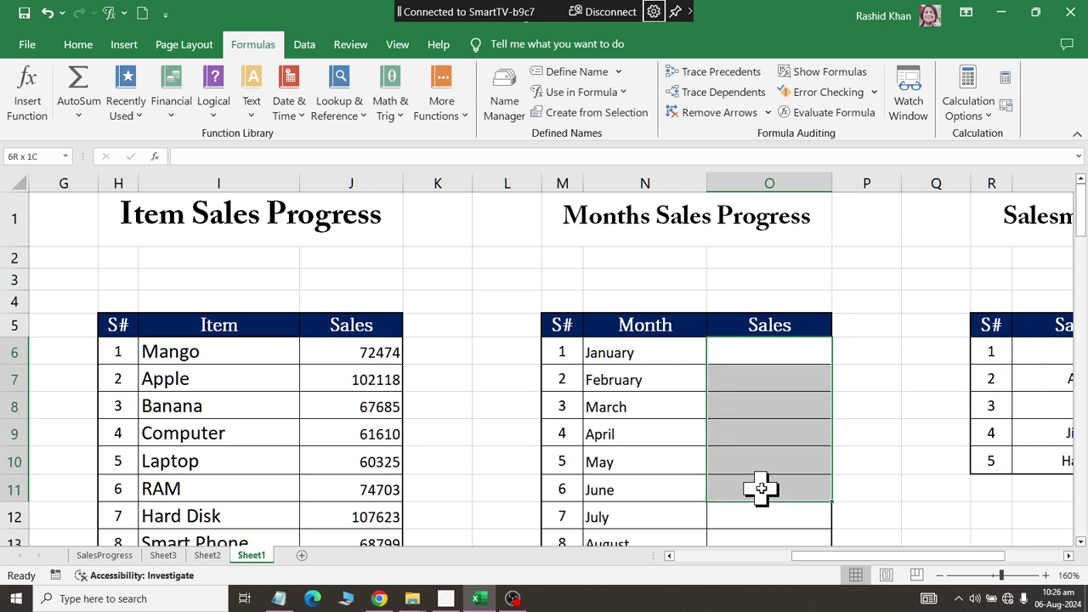
mouse_move(771, 358)
mouse_down()
mouse_move(769, 540)
mouse_move(1038, 534)
mouse_up()
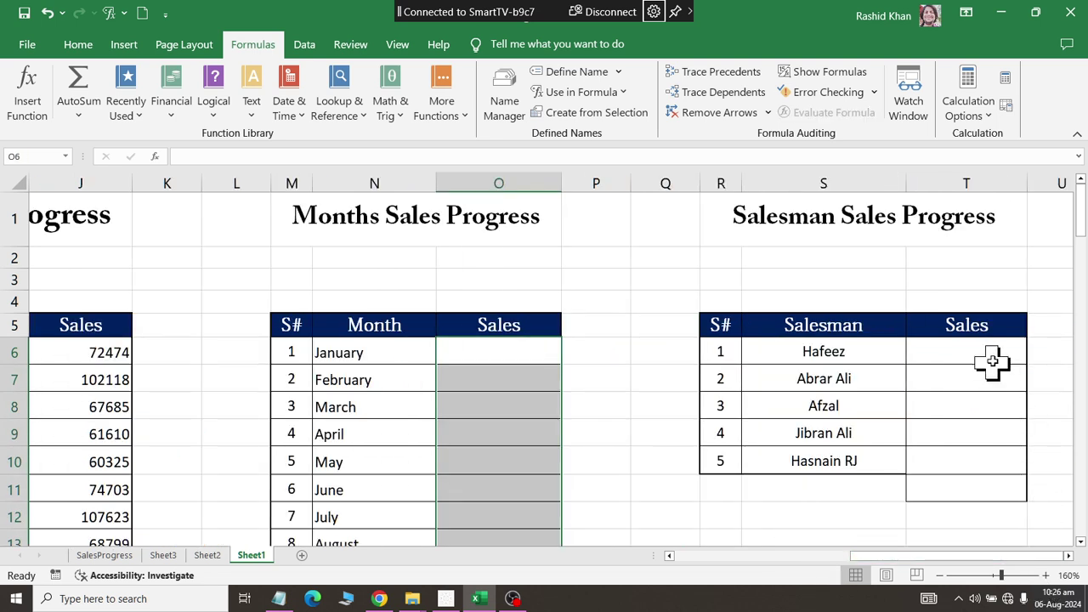
drag(986, 353, 991, 470)
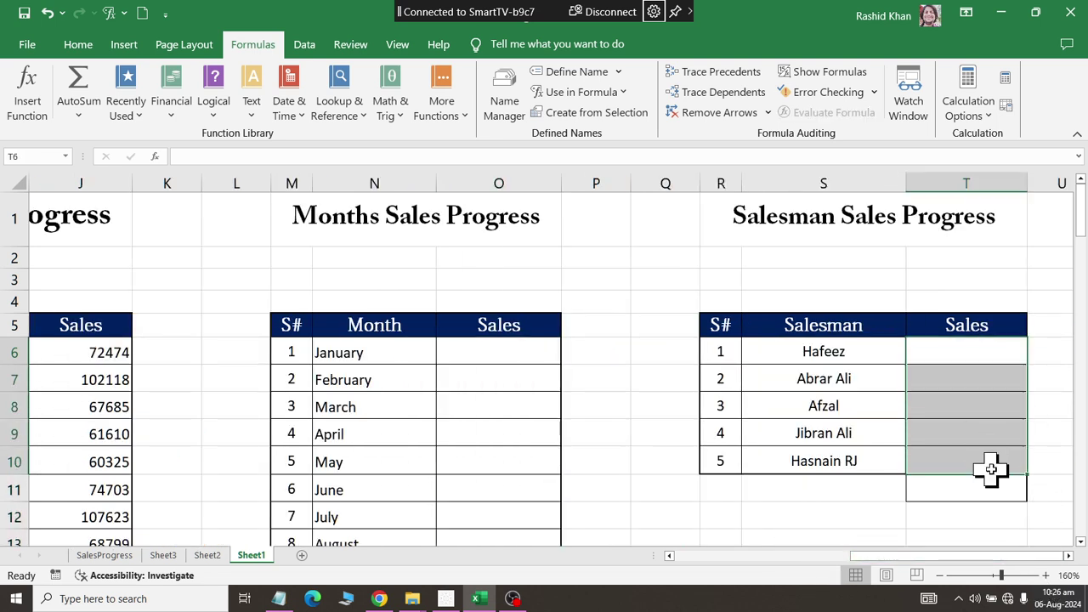
drag(499, 352, 514, 544)
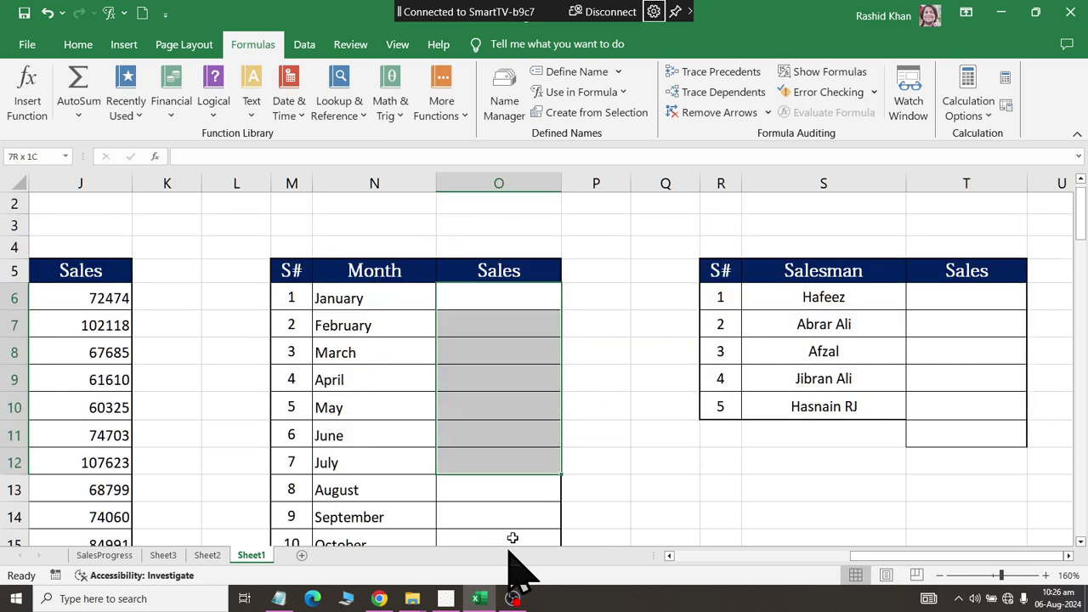
drag(970, 306, 962, 481)
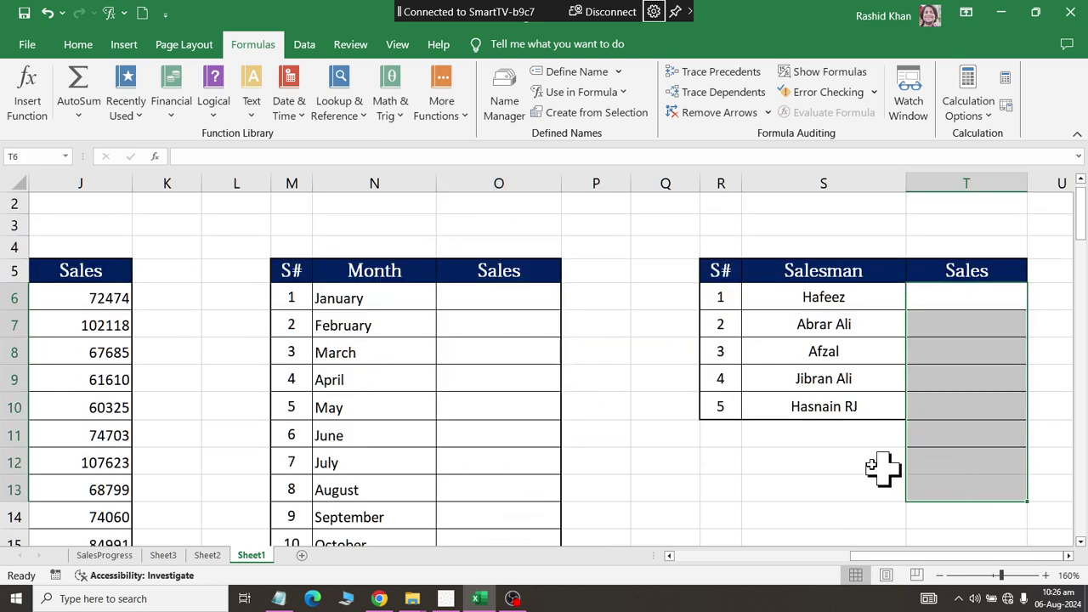
mouse_move(721, 462)
mouse_down()
mouse_move(8, 454)
mouse_move(9, 432)
mouse_up()
drag(151, 395, 7, 409)
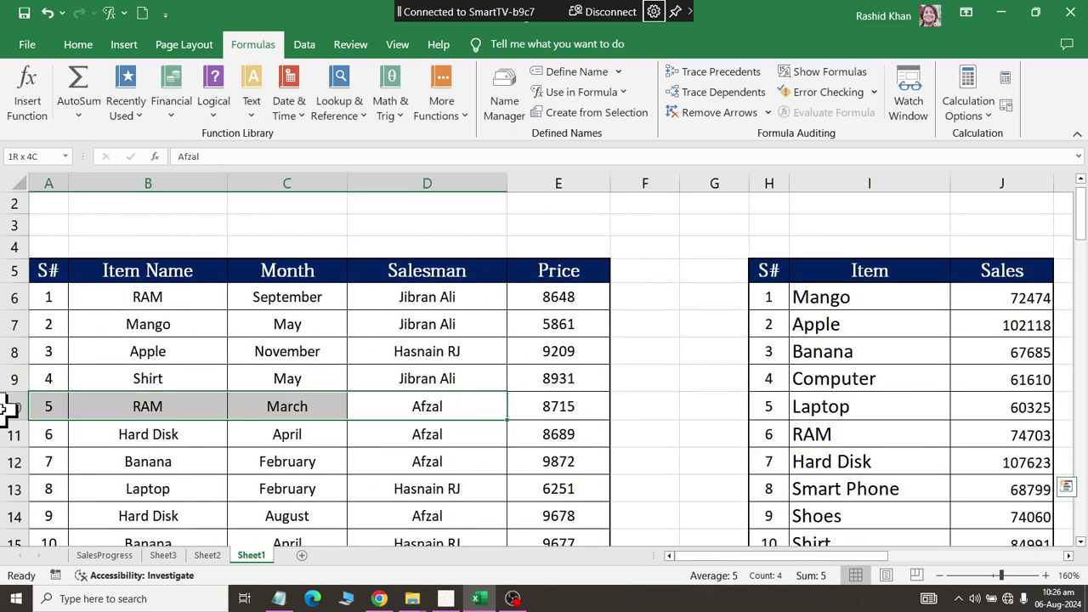
scroll(476, 315, down, 6)
scroll(486, 323, down, 7)
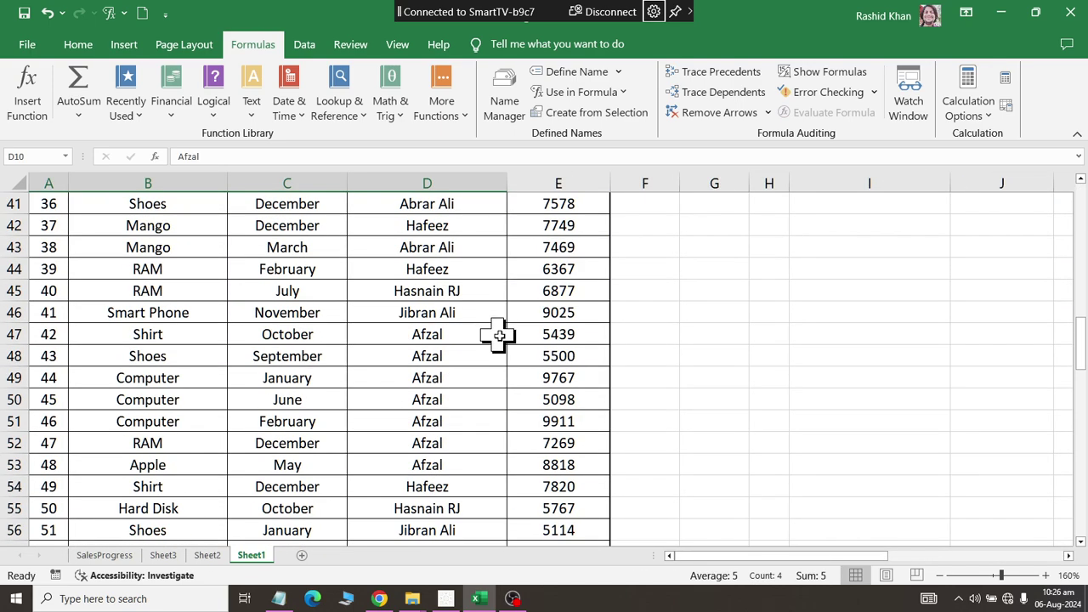